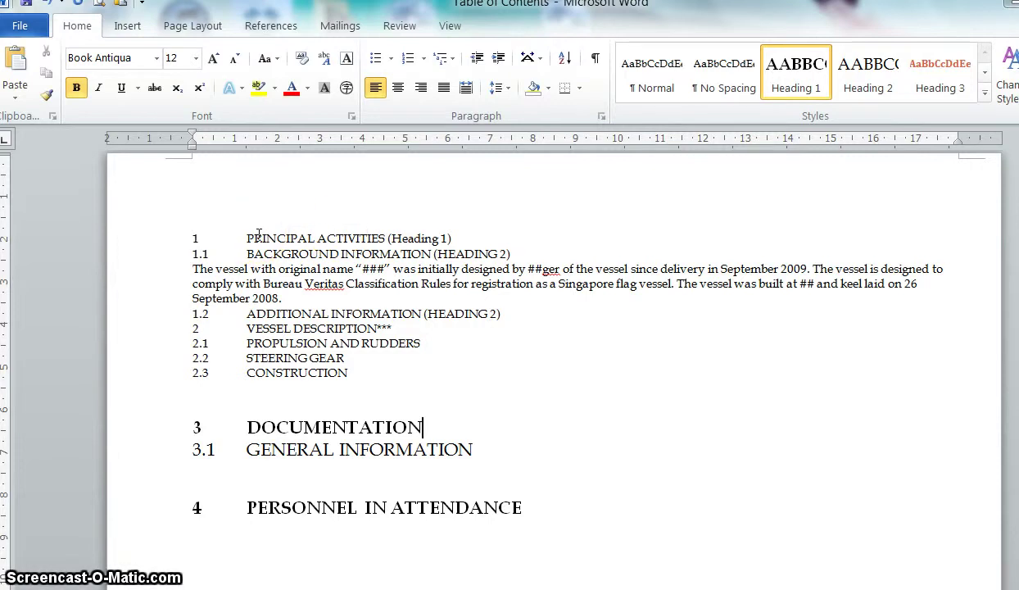
- Make PRINCIPAL ACTIVITIES a Heading 1 and its subsections 1.1 and 1.2 Heading 2
click(310, 238)
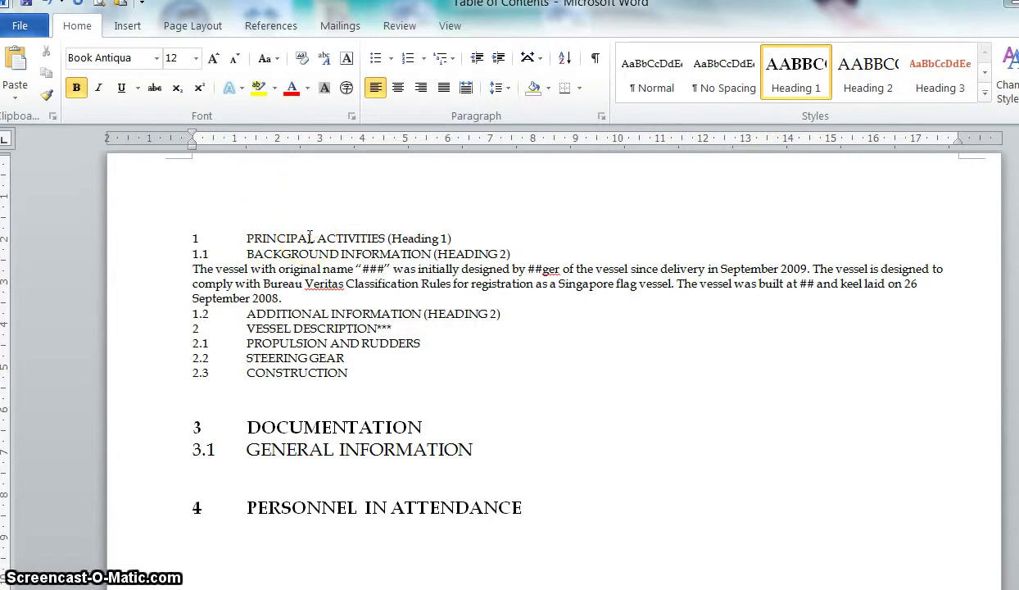
drag(178, 233, 348, 373)
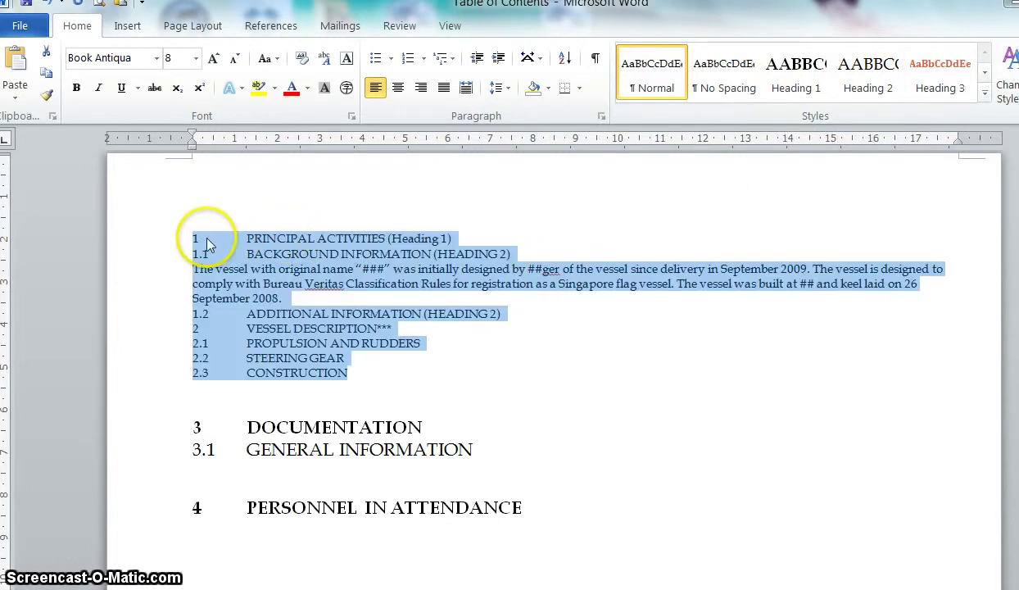
click(197, 237)
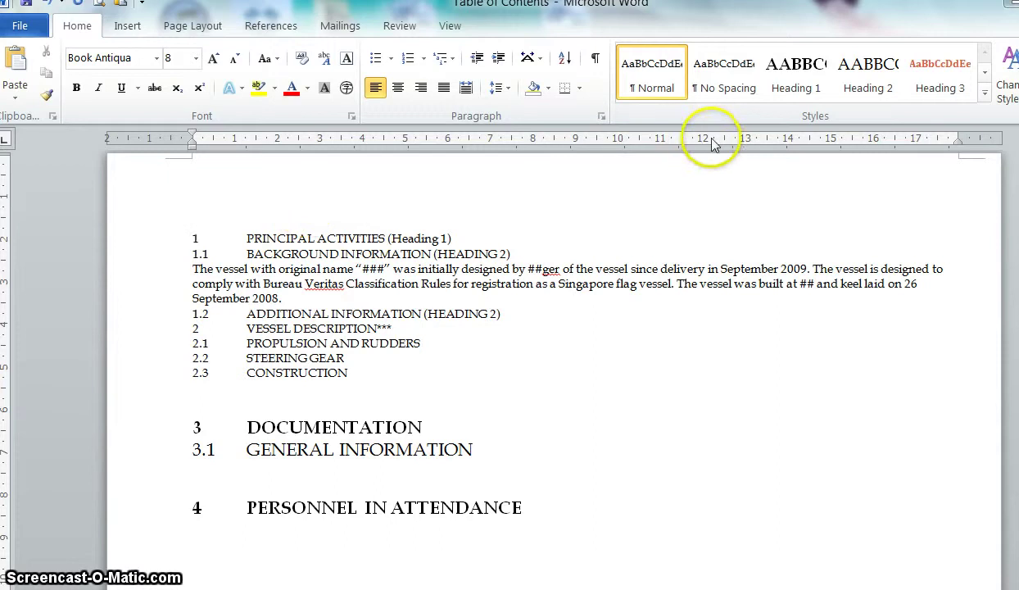
click(796, 88)
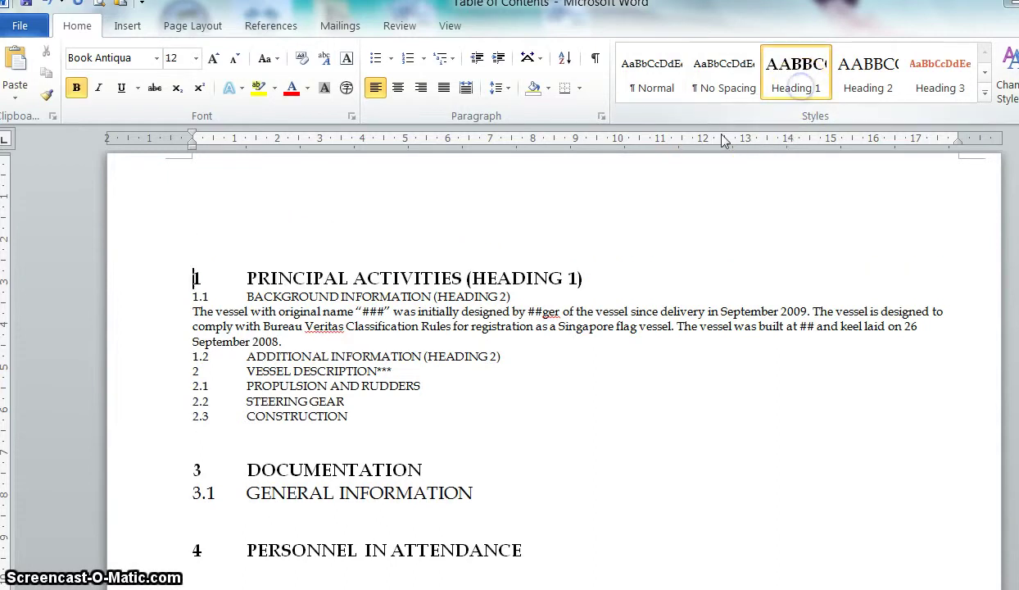
click(191, 296)
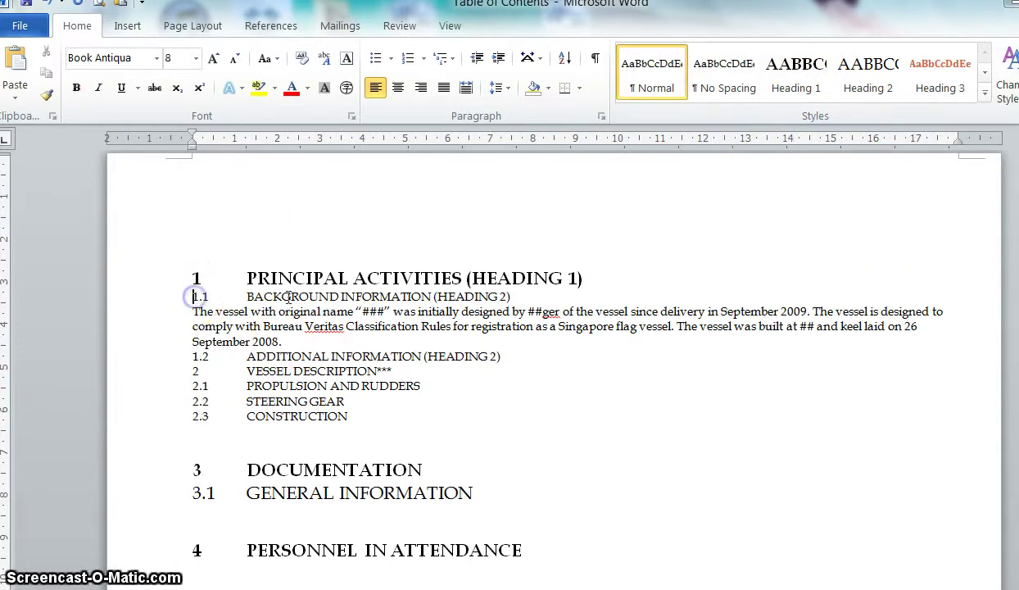
click(861, 87)
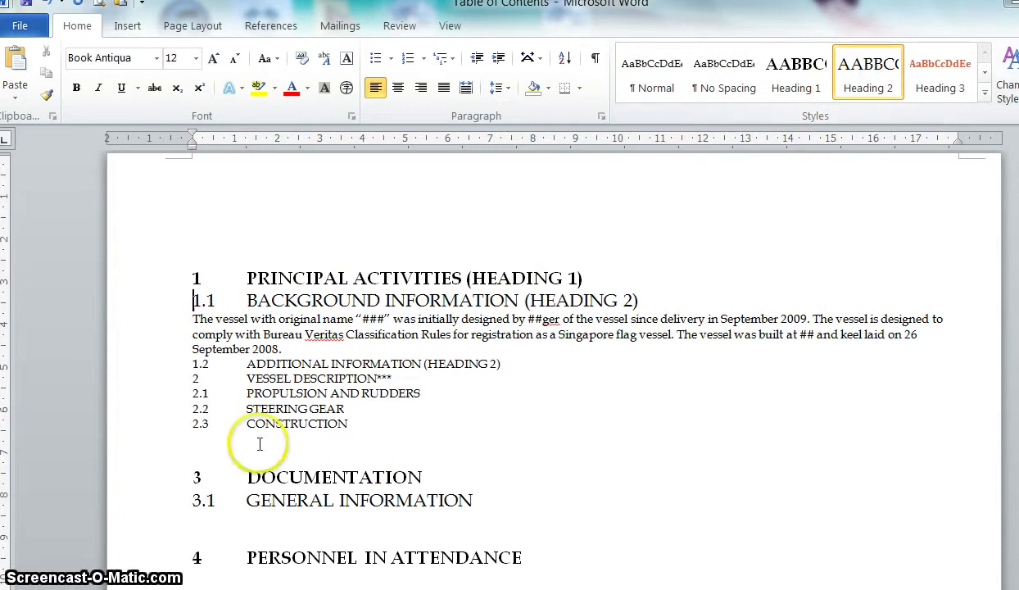
click(193, 363)
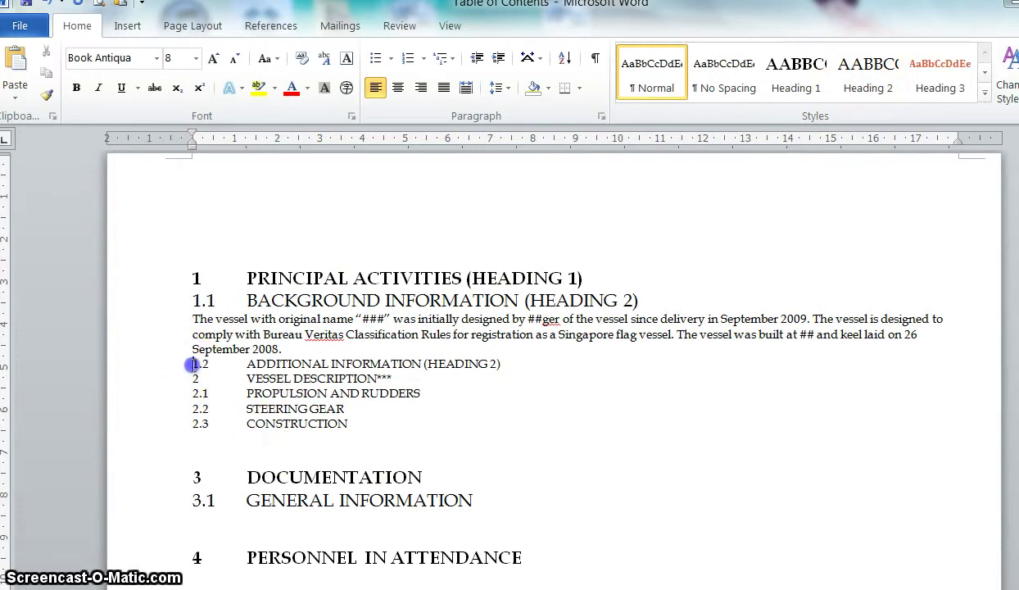
click(870, 92)
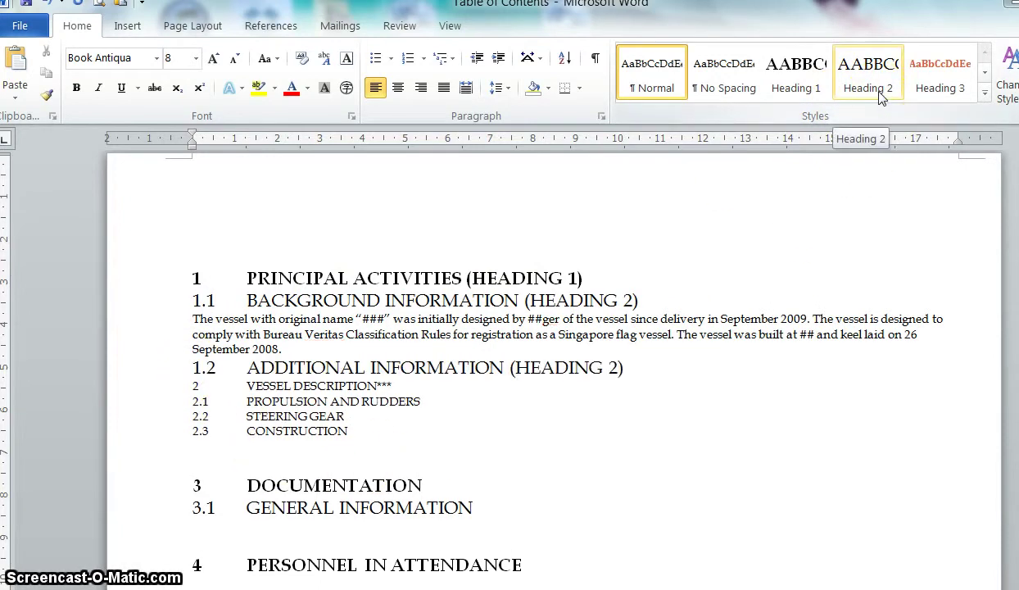
- Make VESSEL DESCRIPTION a Heading 1 and subsections 2.1–2.3 Heading 2
click(197, 386)
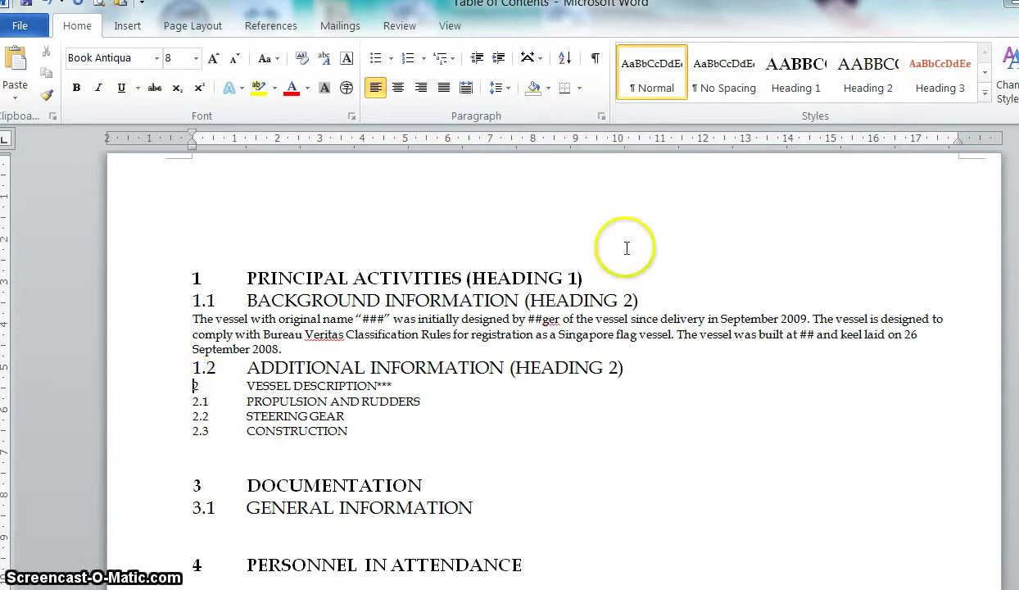
click(788, 76)
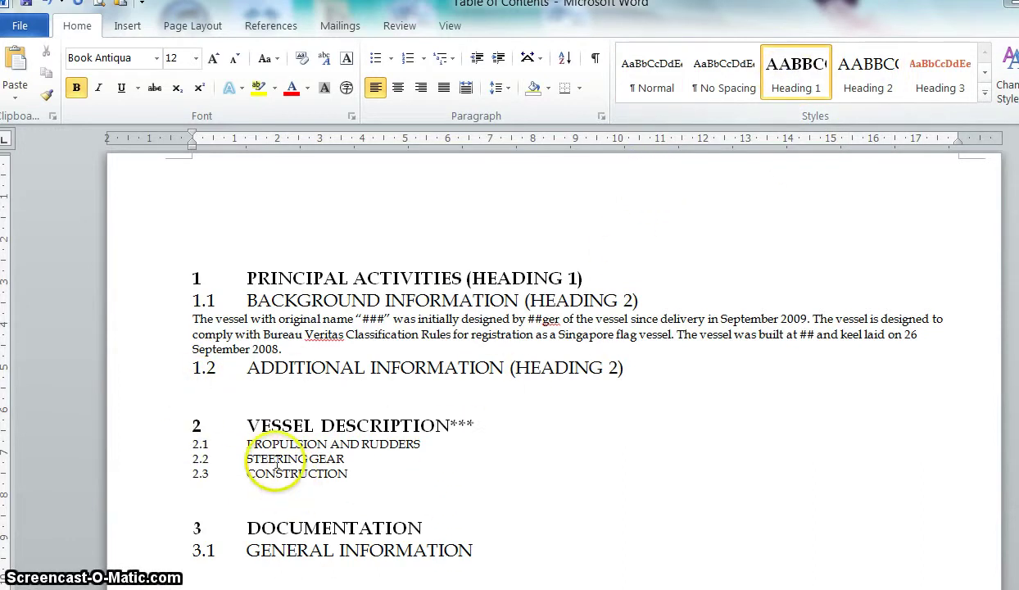
drag(195, 445, 359, 478)
click(866, 81)
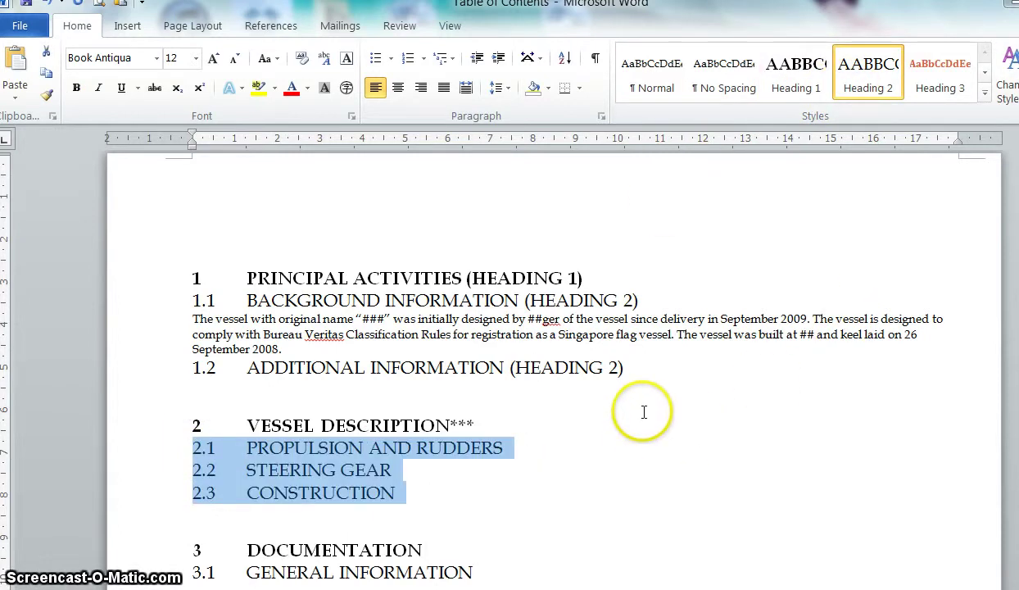
- In Modify Style for Heading 1, set the font size to 16 and the colour to red
click(239, 279)
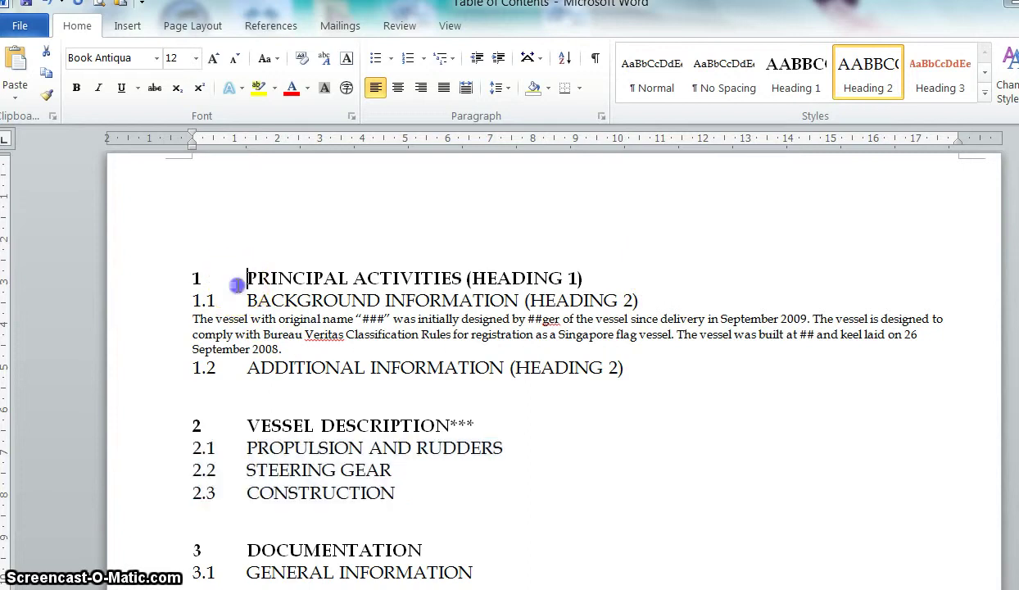
right_click(801, 89)
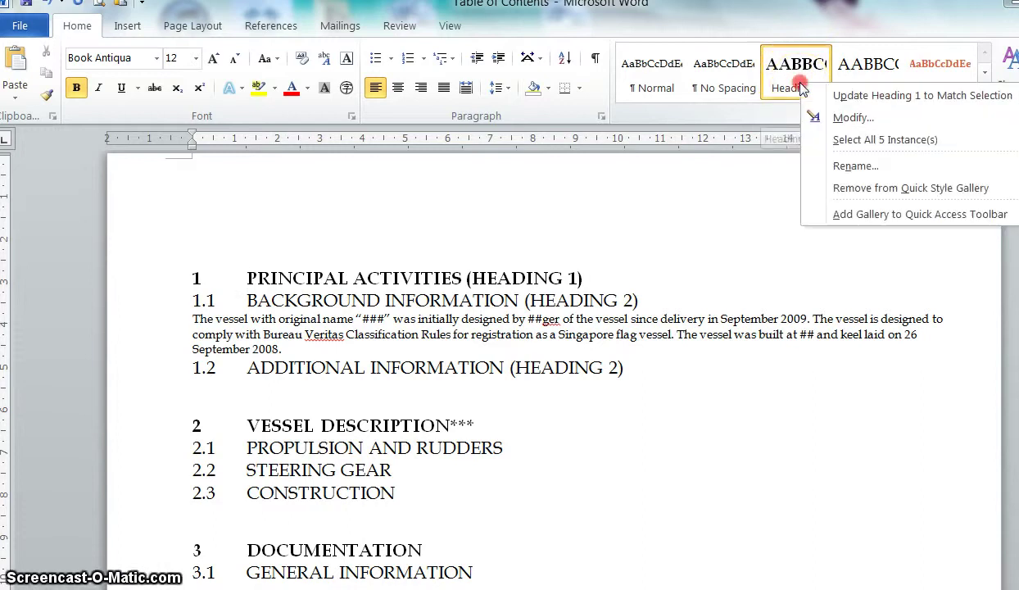
click(816, 118)
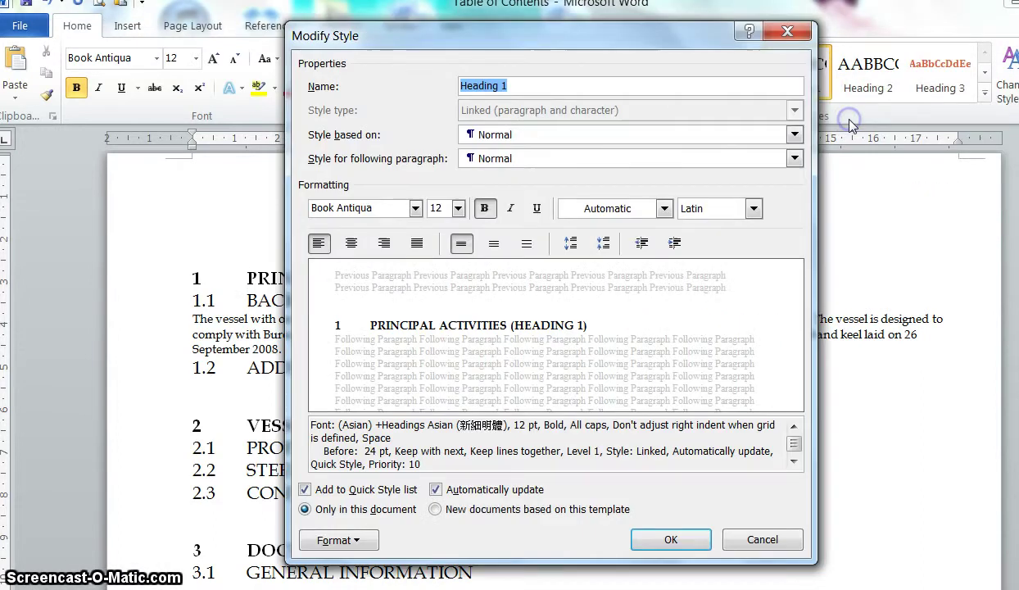
click(458, 208)
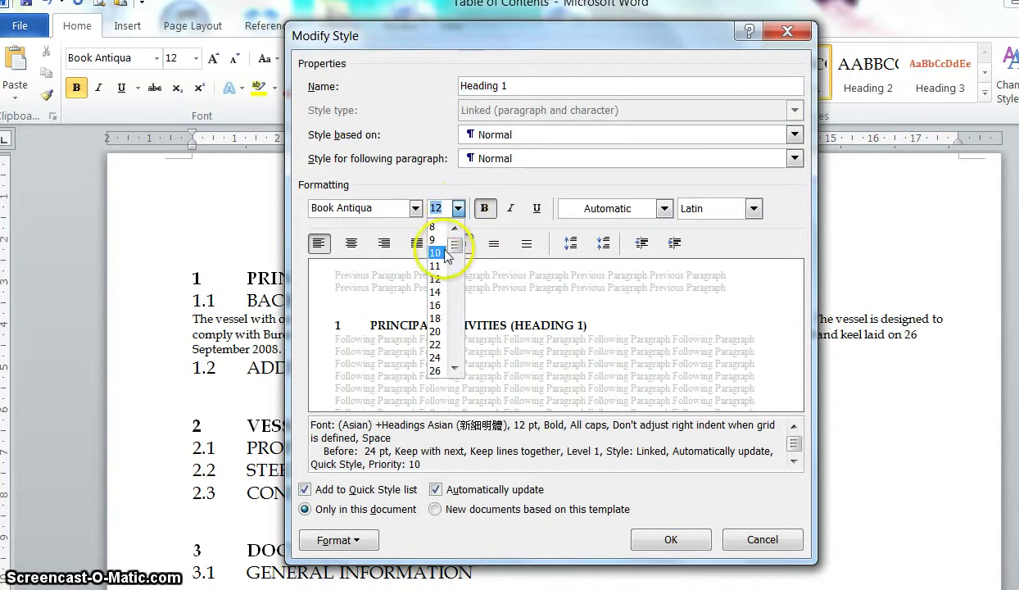
click(440, 307)
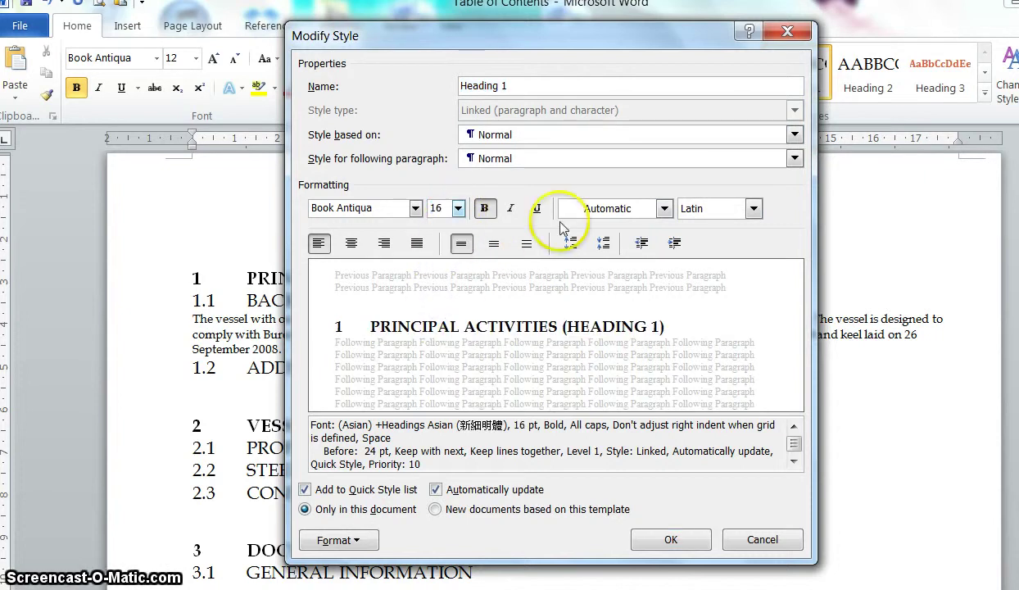
click(665, 208)
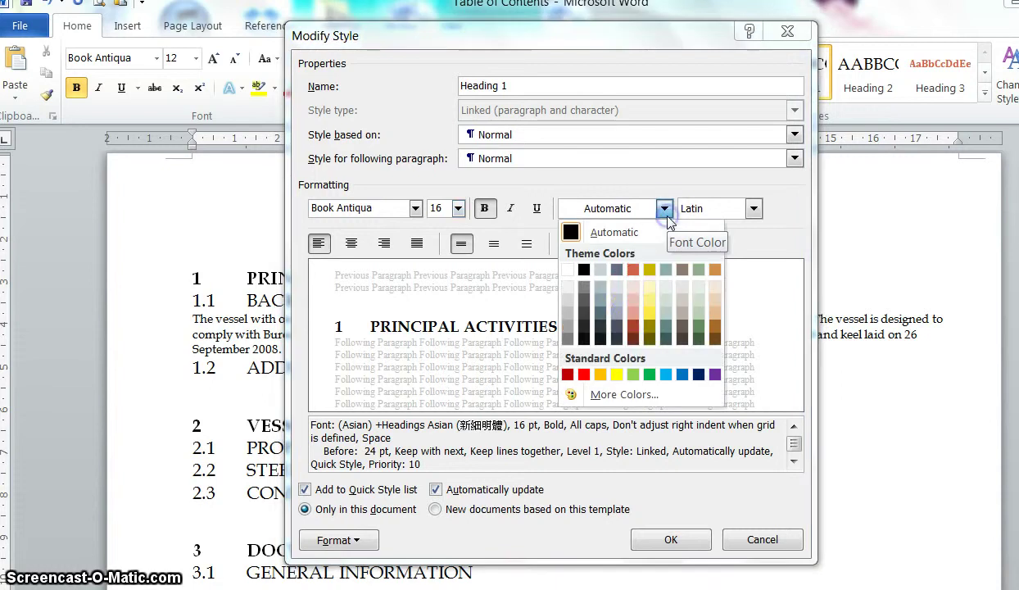
click(582, 377)
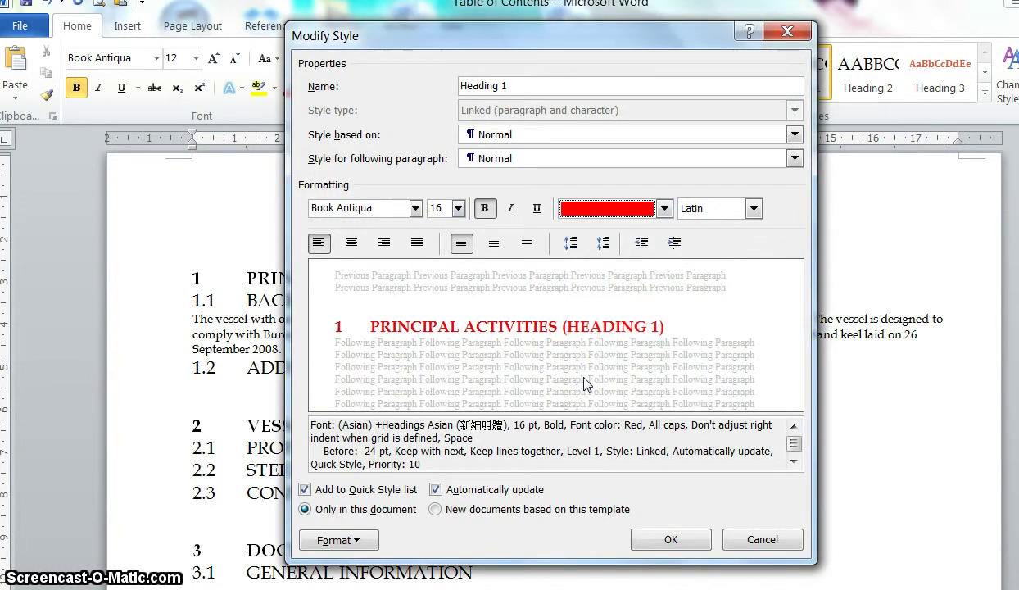
- Confirm the Heading 1 font as bold, 16 pt, red and All caps
click(358, 542)
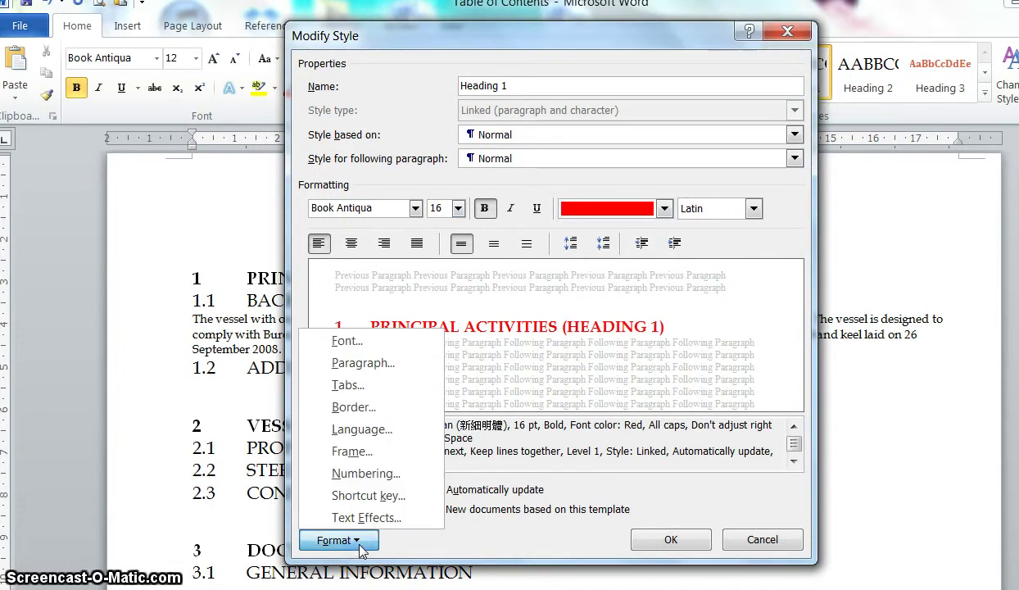
click(373, 346)
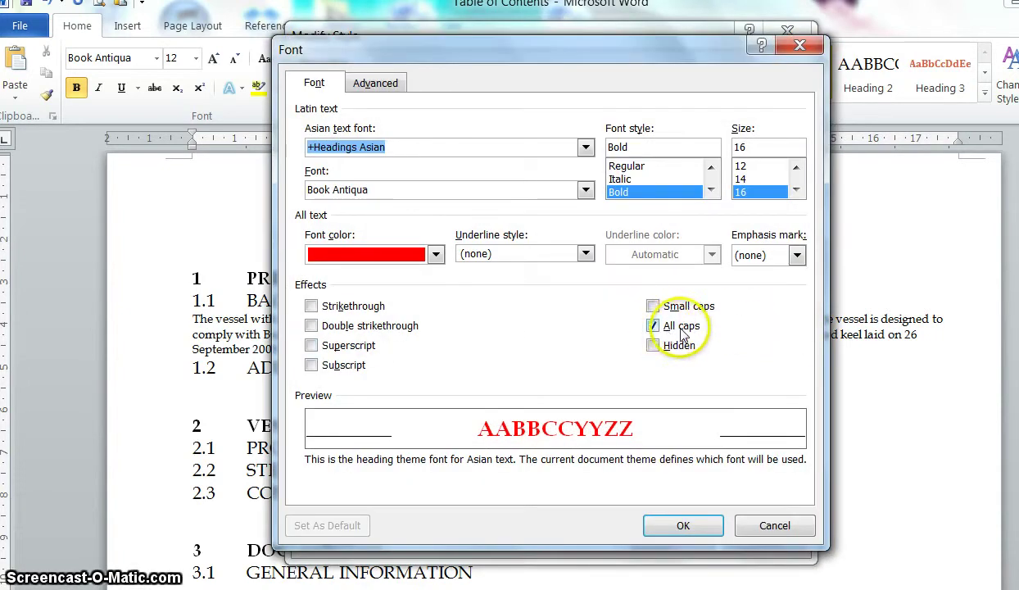
click(653, 525)
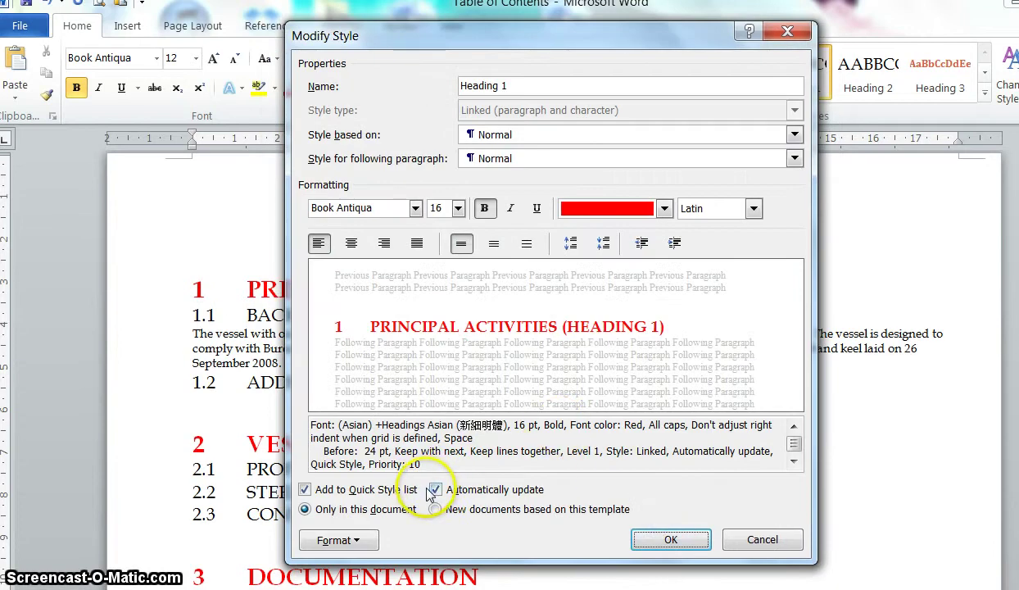
- Assign Ctrl+1 as the keyboard shortcut for the Heading 1 style
click(367, 541)
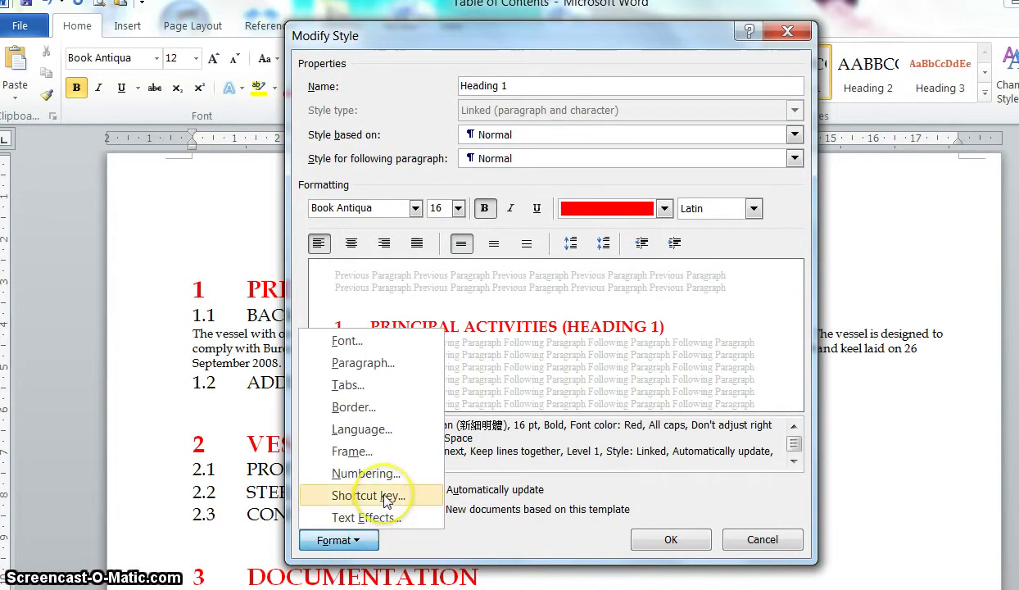
click(387, 500)
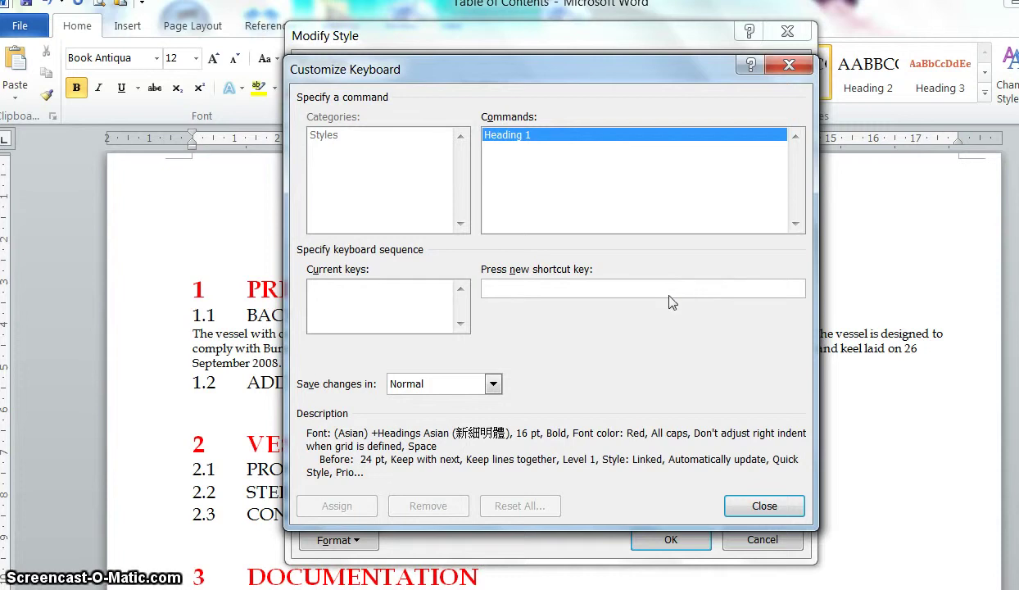
click(414, 285)
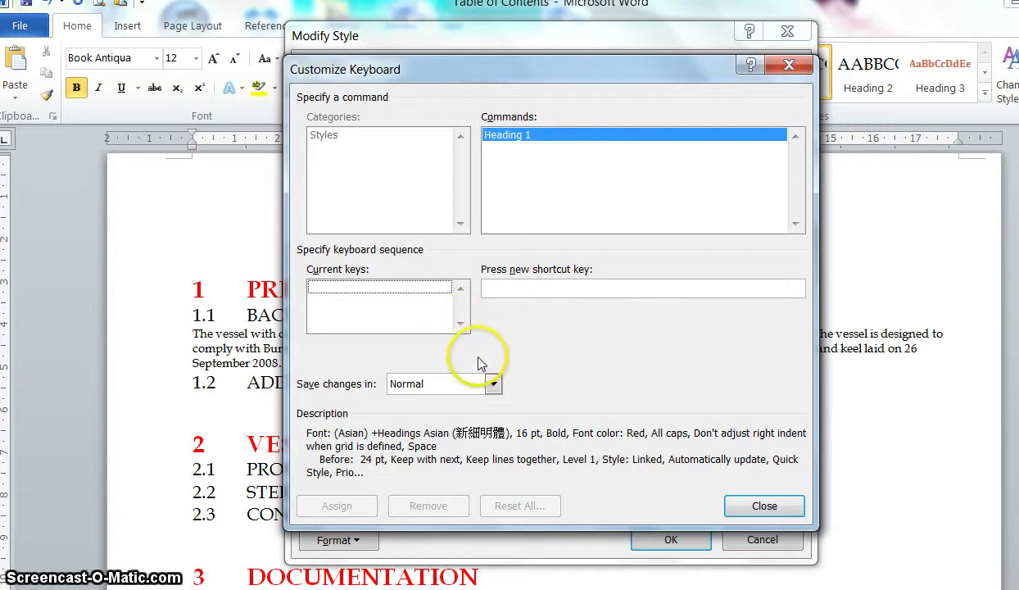
click(526, 289)
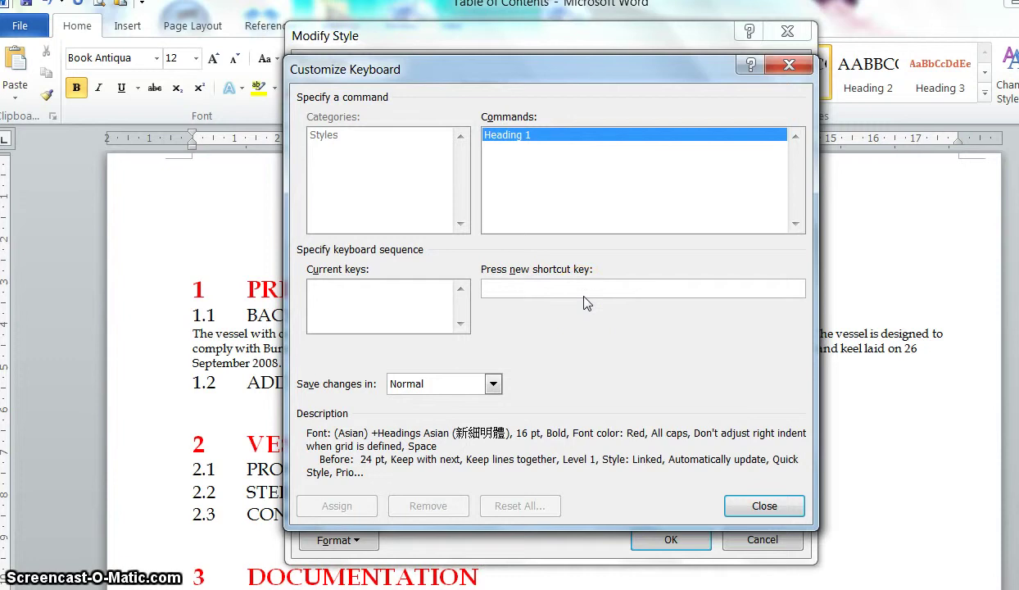
key(ctrl+1)
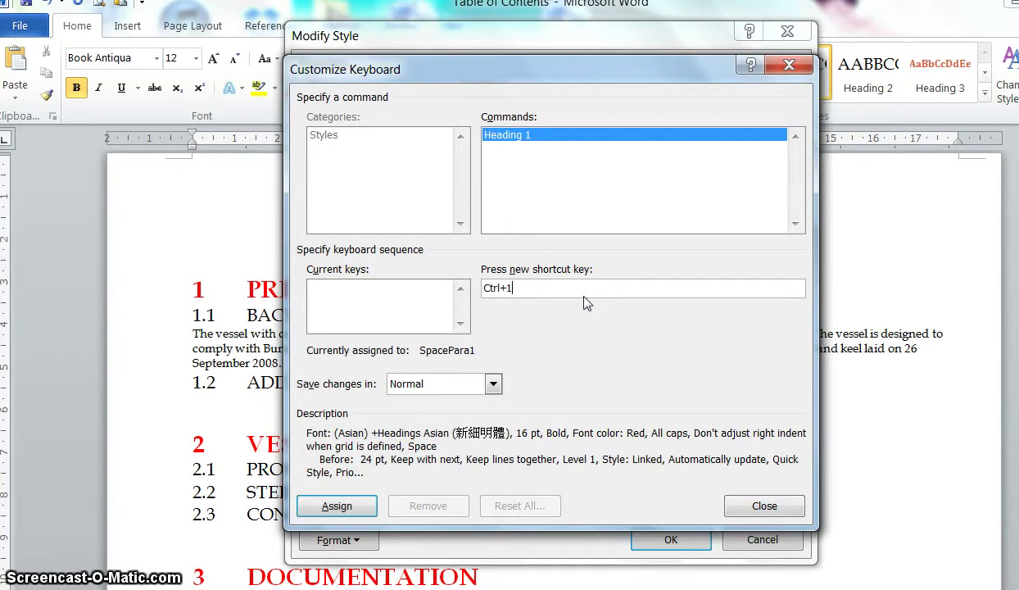
click(342, 507)
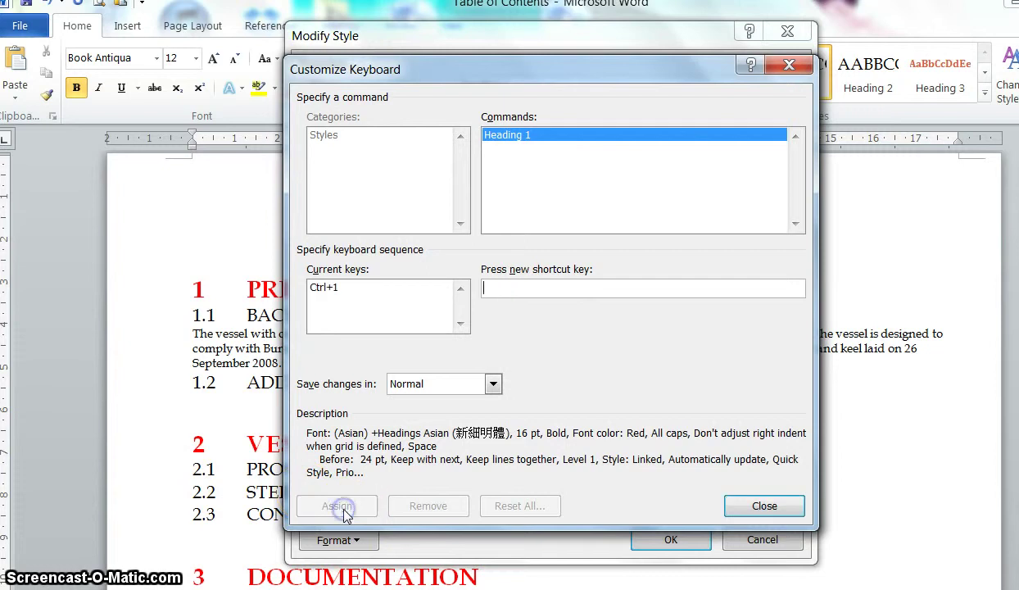
click(776, 507)
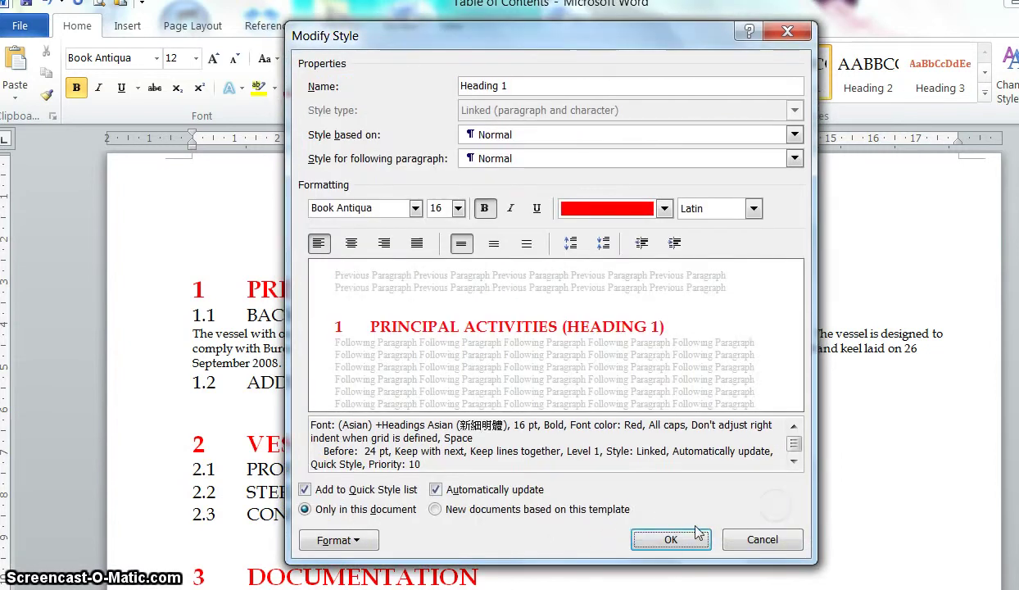
click(670, 540)
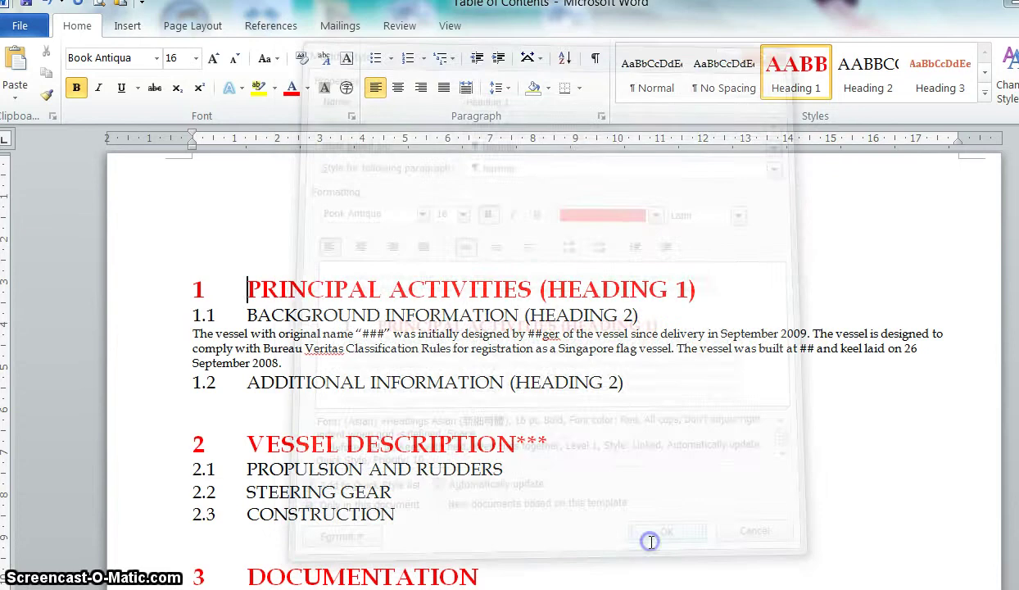
click(216, 273)
click(677, 88)
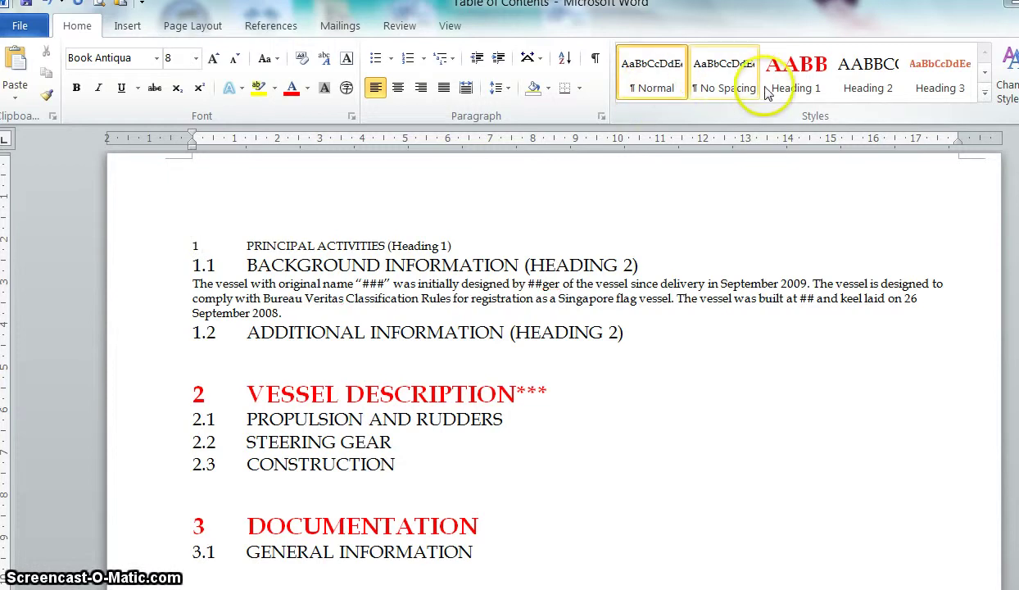
click(794, 82)
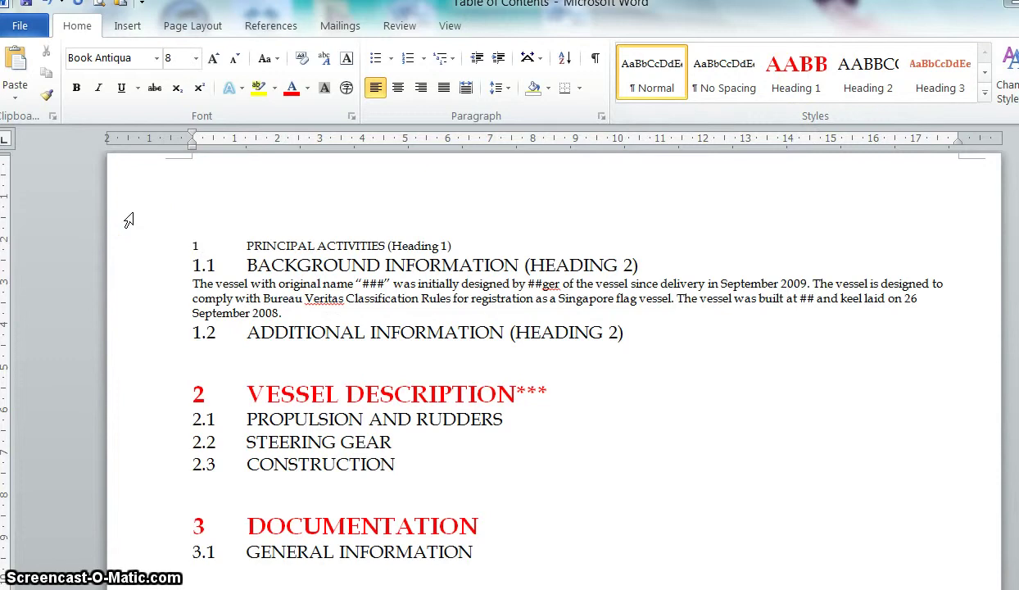
key(ctrl+alt+1)
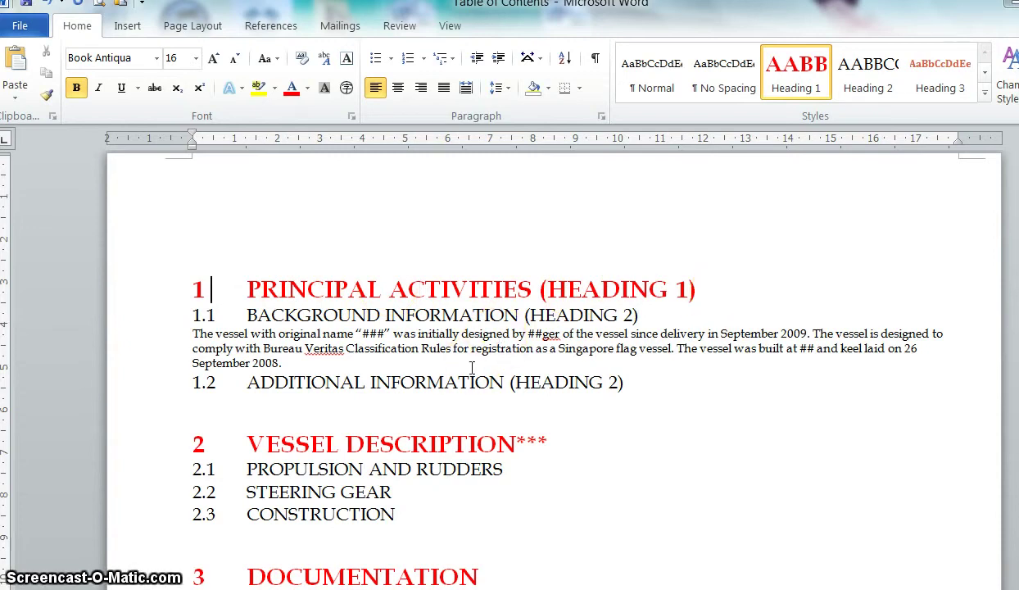
scroll(472, 367, down, 4)
scroll(472, 360, up, 4)
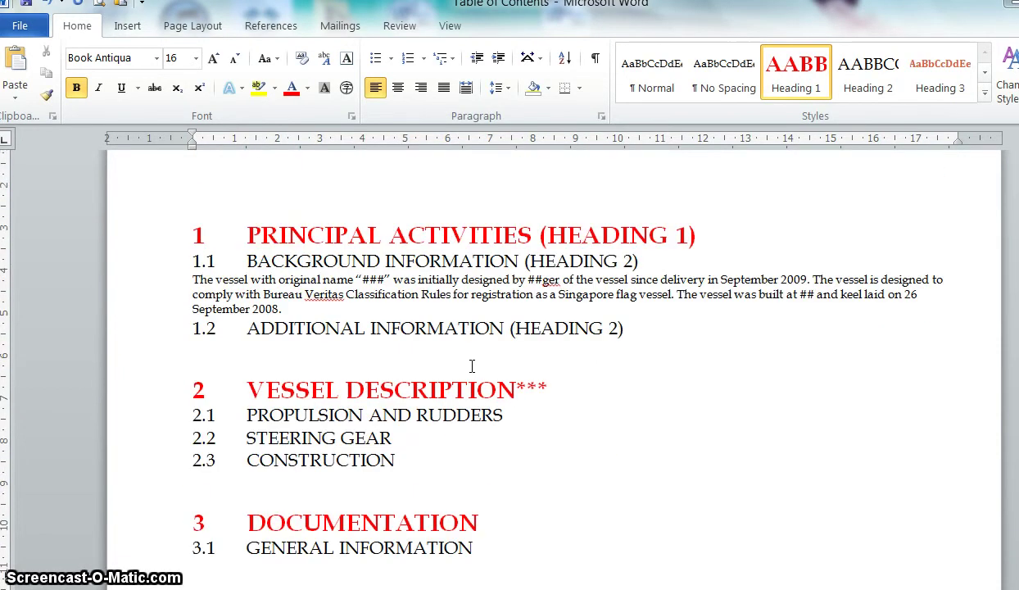
click(427, 313)
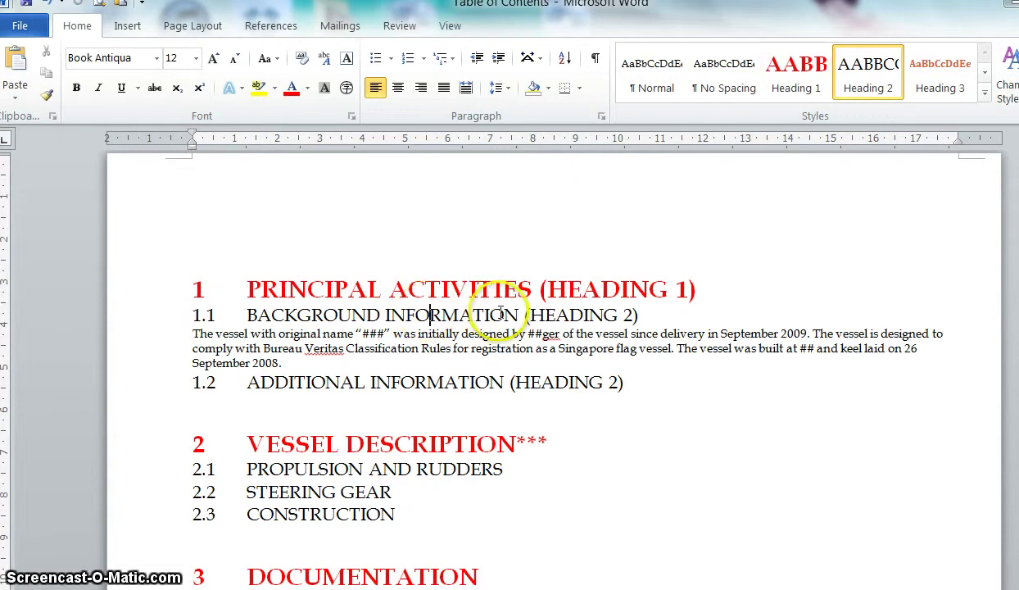
click(259, 311)
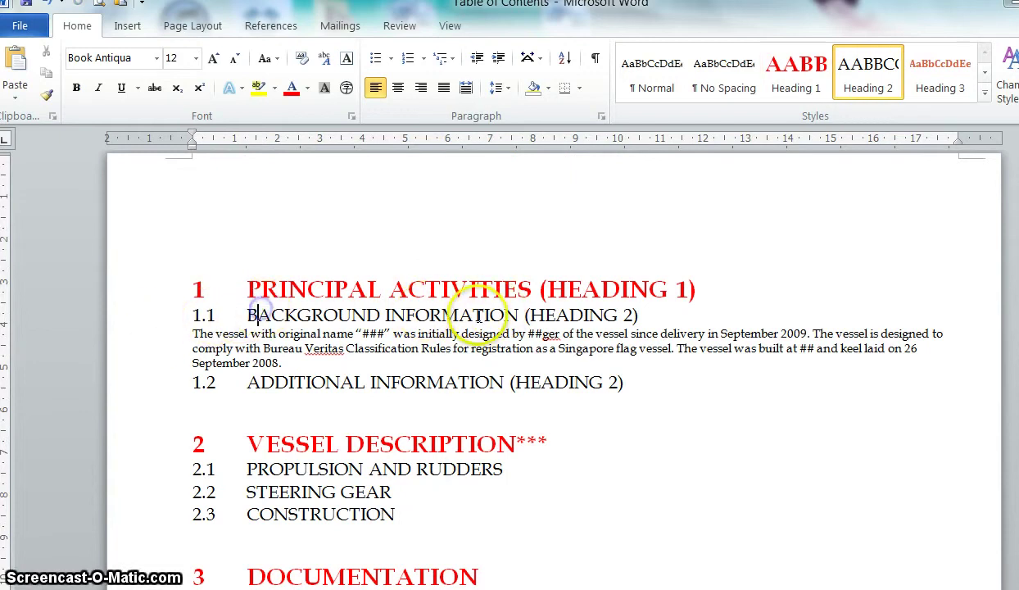
- Change the Heading 2 style to 8 pt dark-blue text
right_click(875, 80)
click(847, 108)
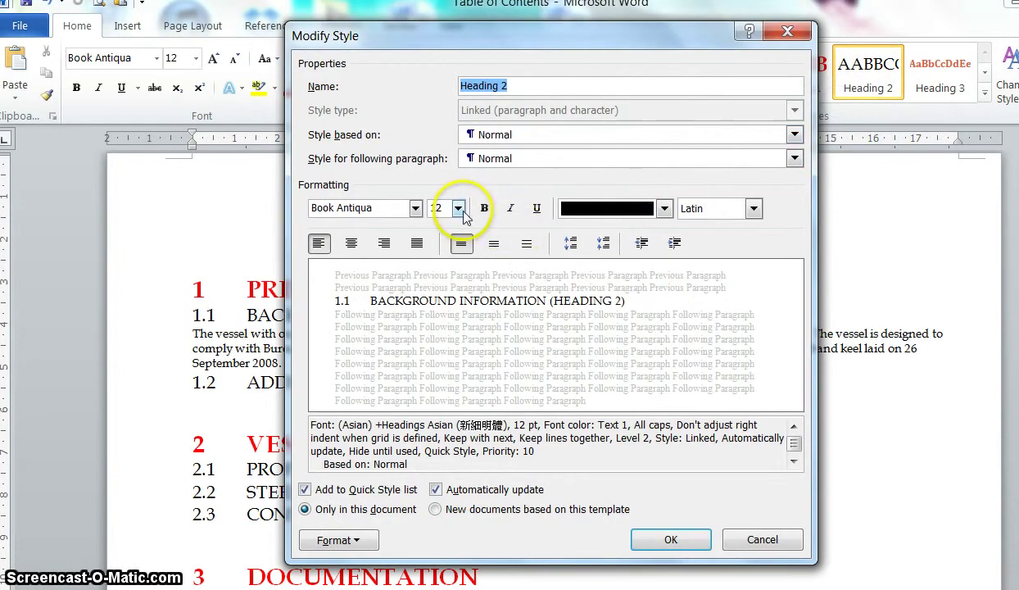
click(461, 209)
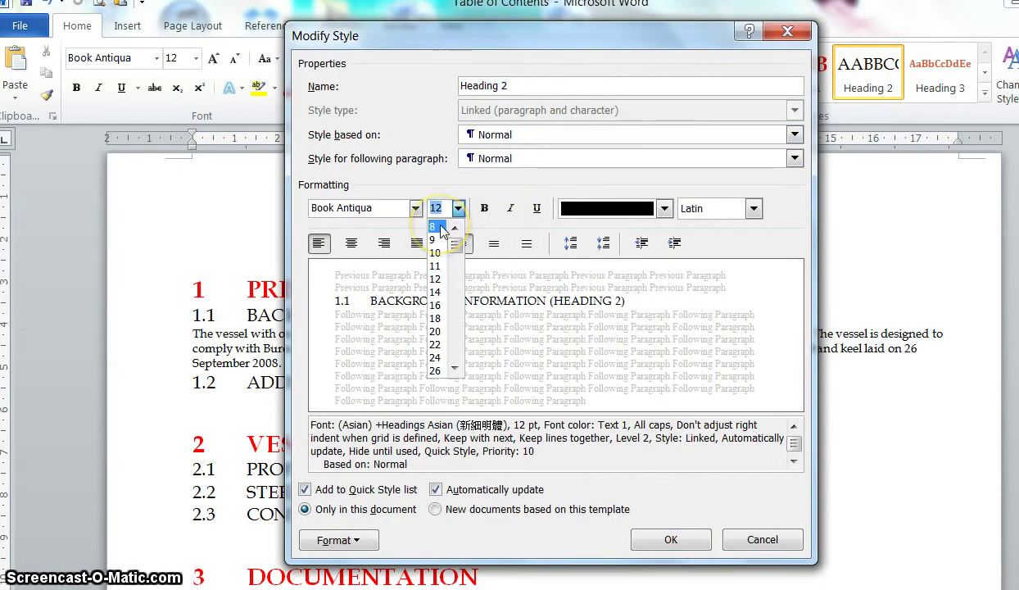
click(438, 227)
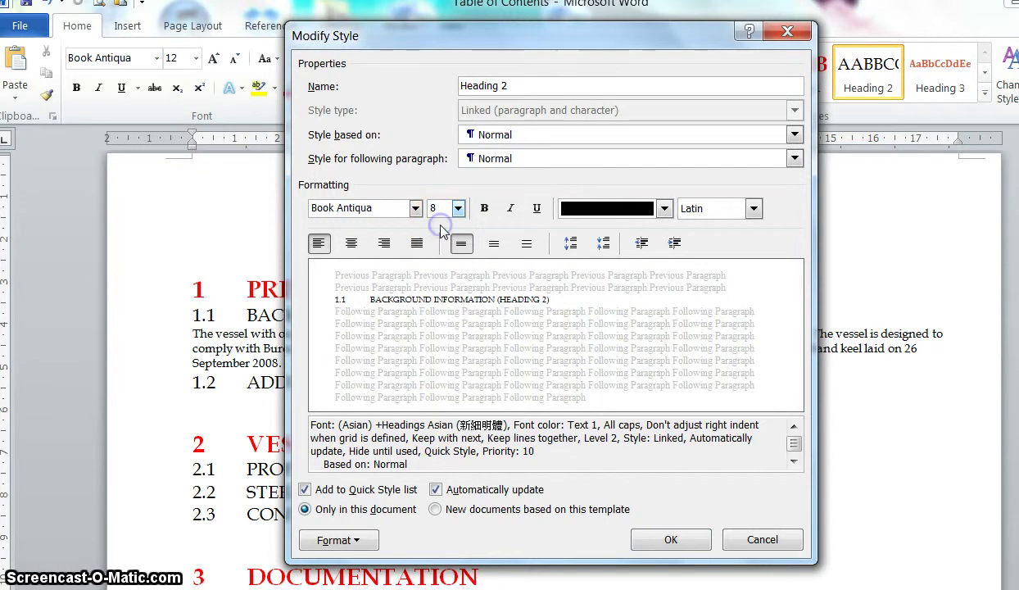
click(664, 208)
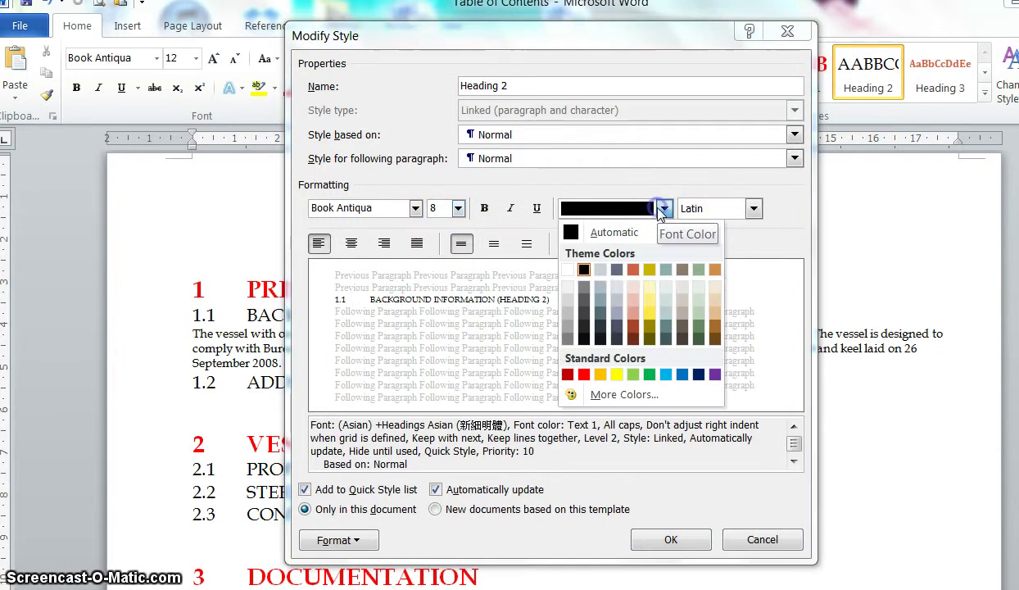
click(698, 375)
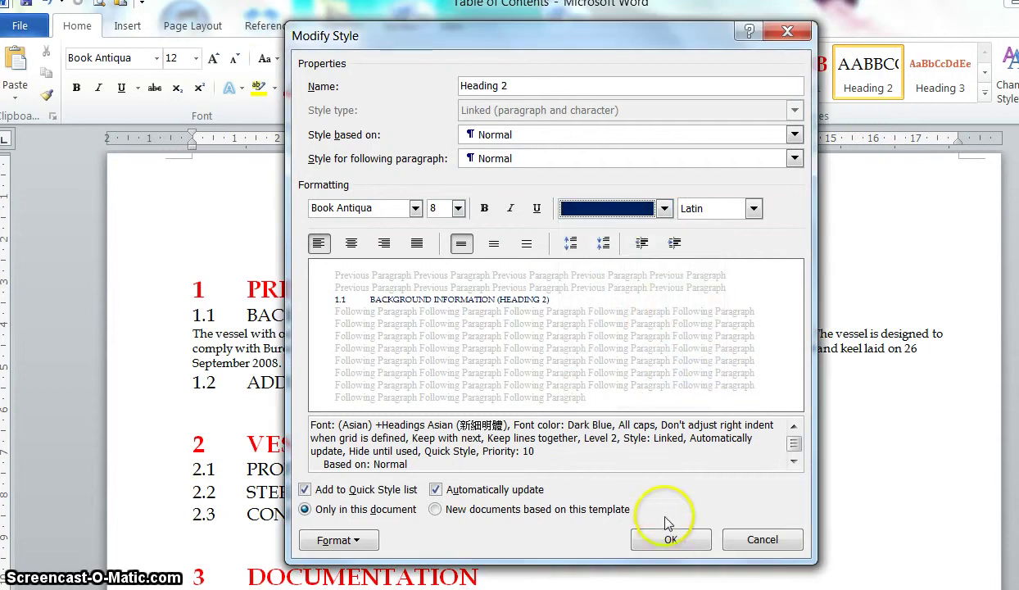
click(670, 541)
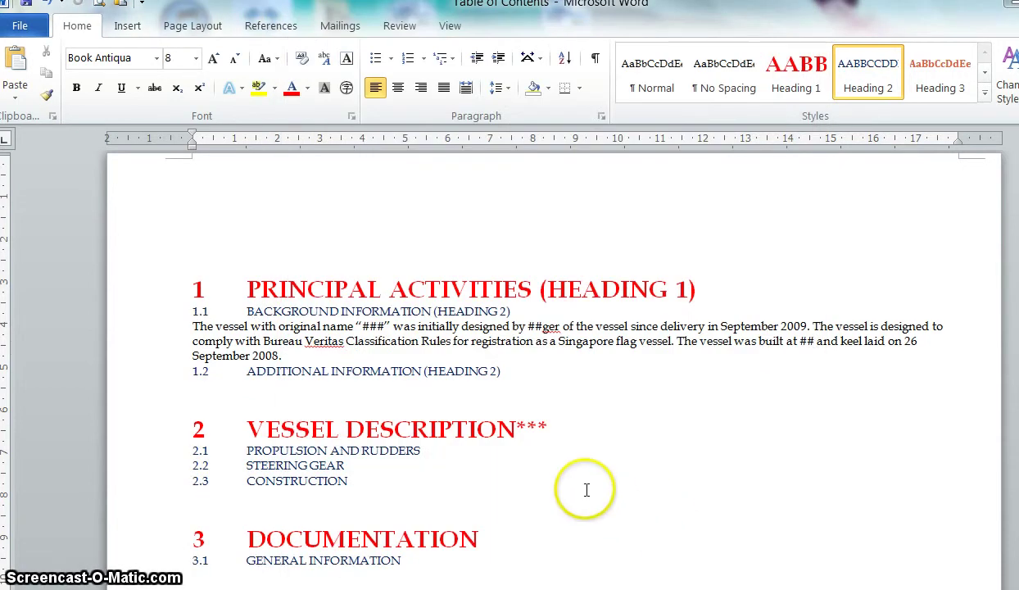
- Make the Heading 2 style bold
right_click(869, 90)
click(852, 118)
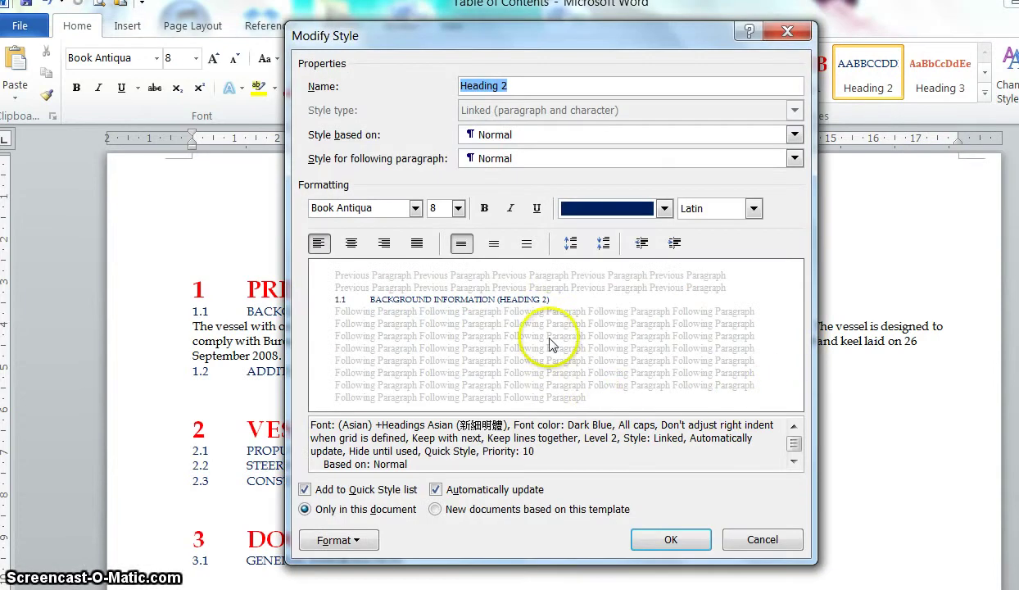
click(484, 209)
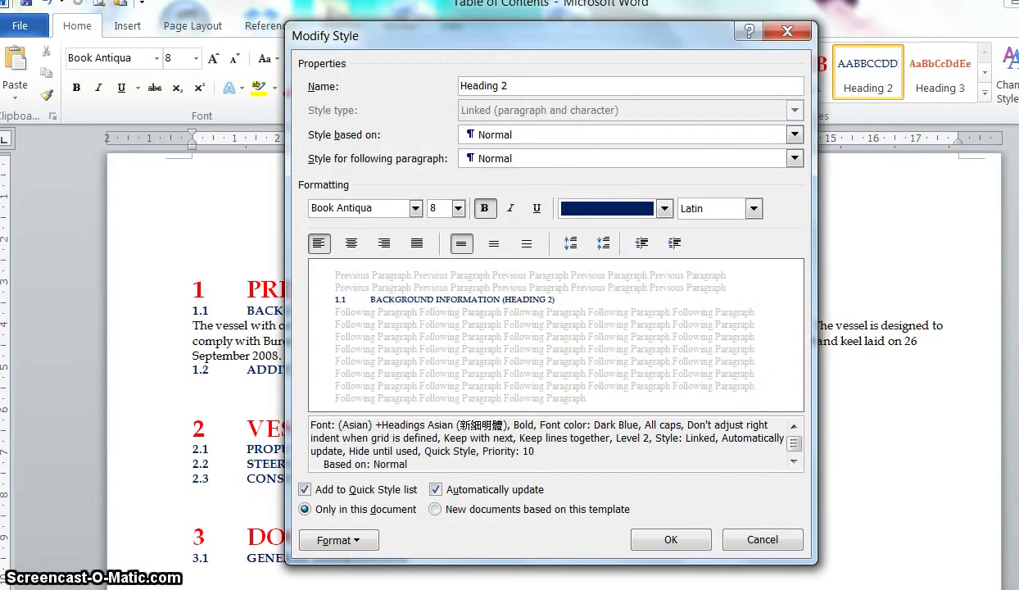
click(668, 539)
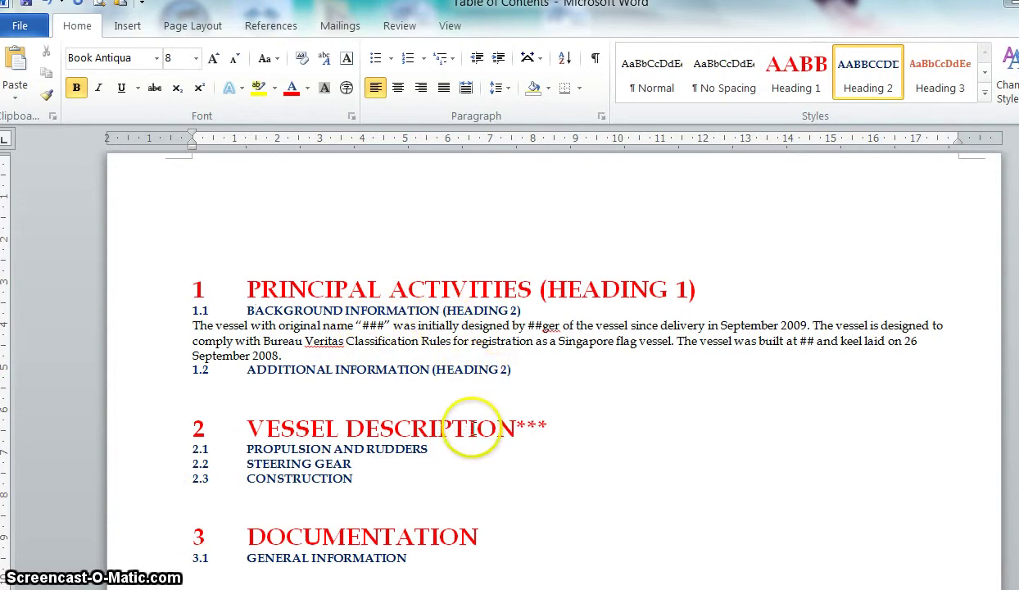
- Insert an Automatic Table 2 table of contents on the empty line above chapter 1
click(229, 231)
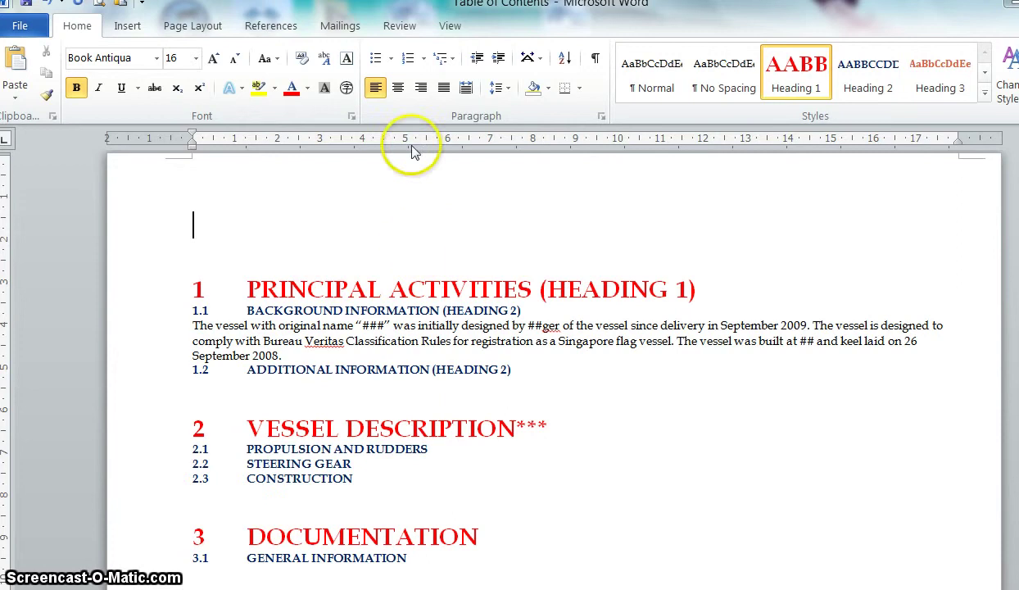
click(280, 29)
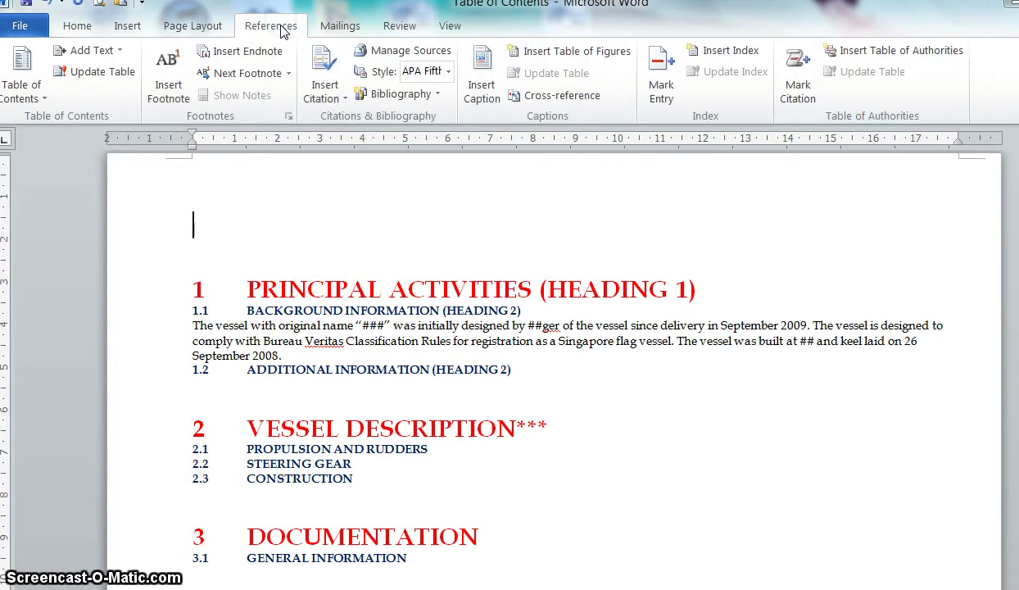
click(29, 98)
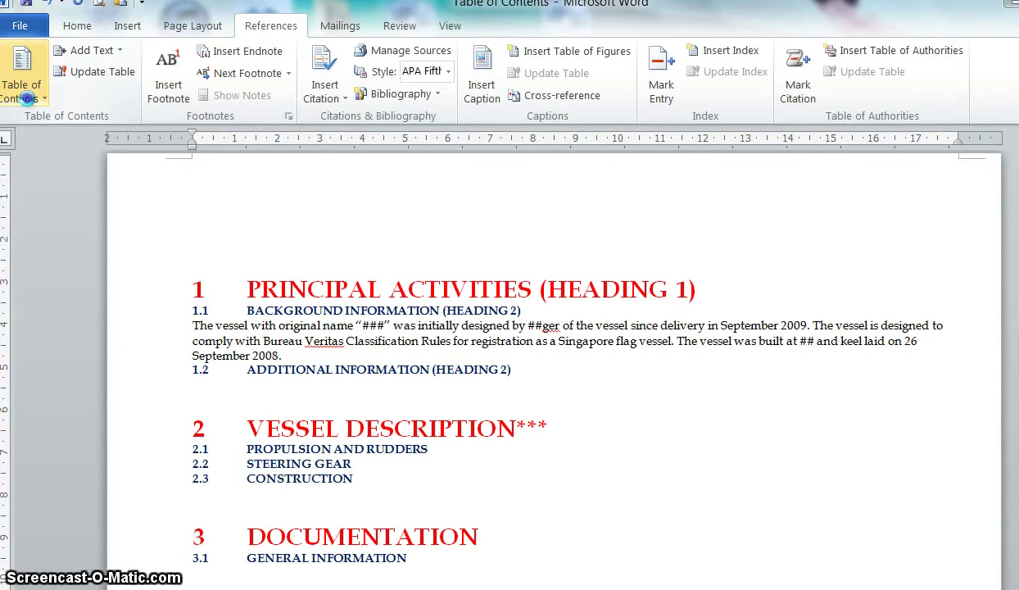
click(28, 102)
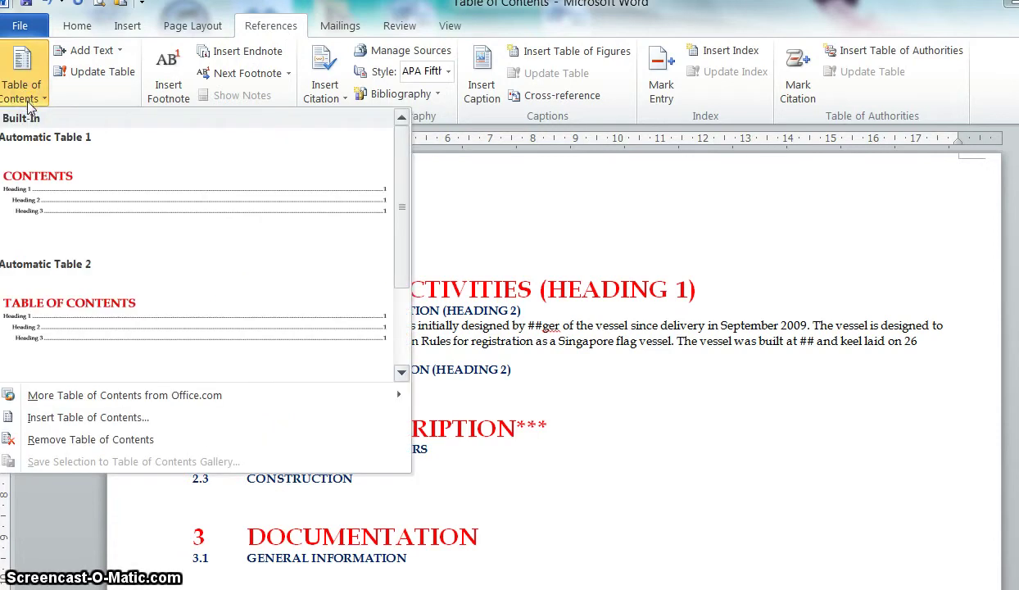
click(88, 330)
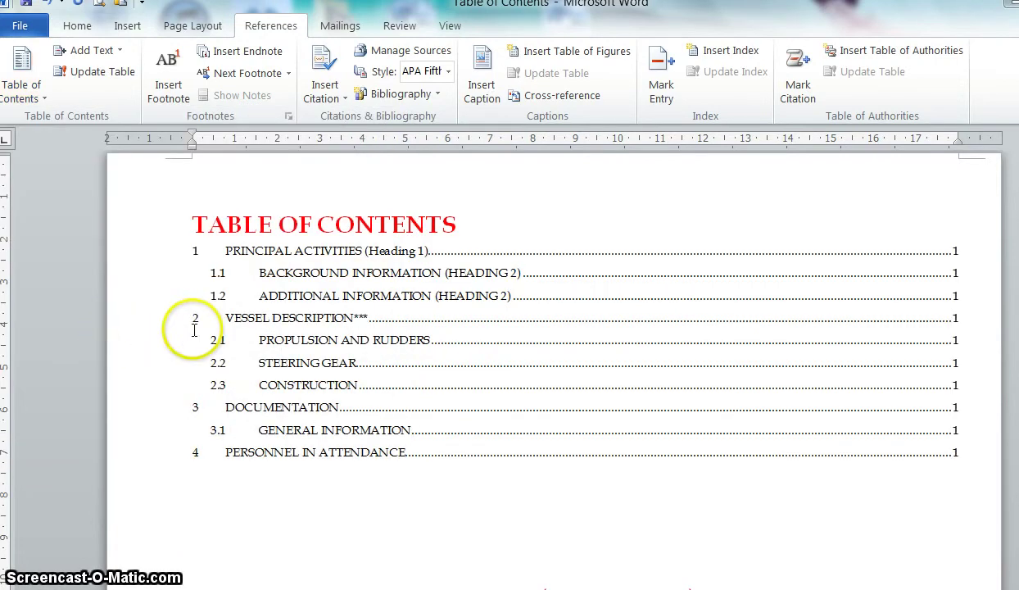
- Delete the blank lines between the table of contents and PRINCIPAL ACTIVITIES
scroll(463, 369, down, 5)
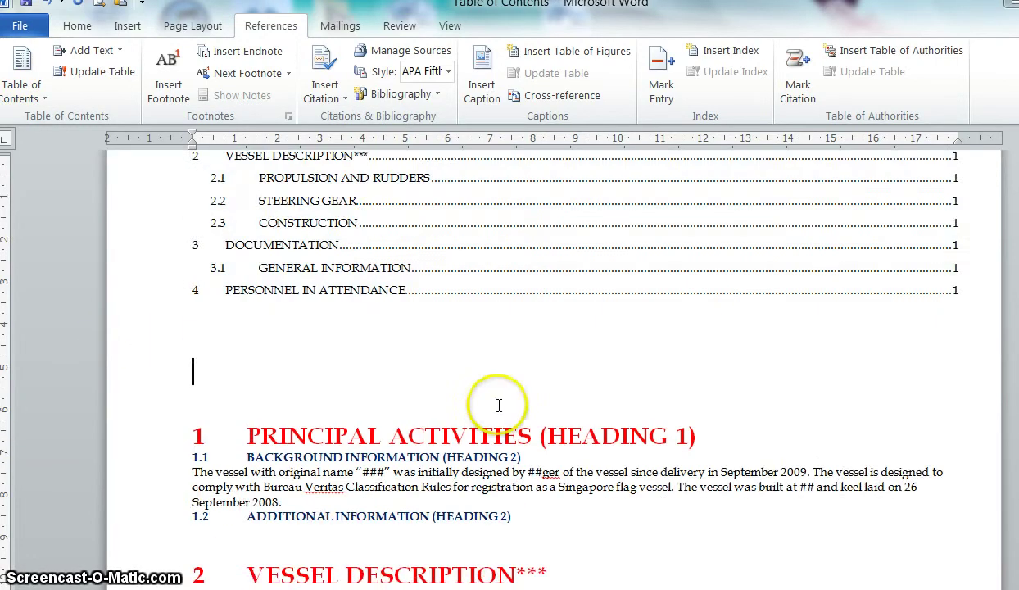
scroll(503, 409, up, 4)
scroll(361, 271, up, 1)
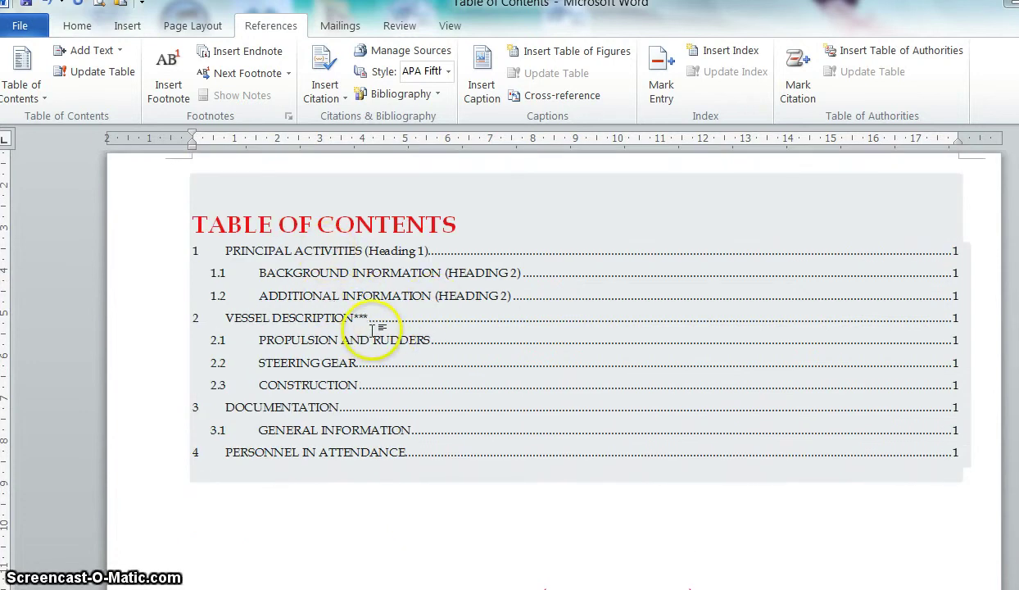
scroll(417, 455, down, 4)
scroll(443, 432, up, 4)
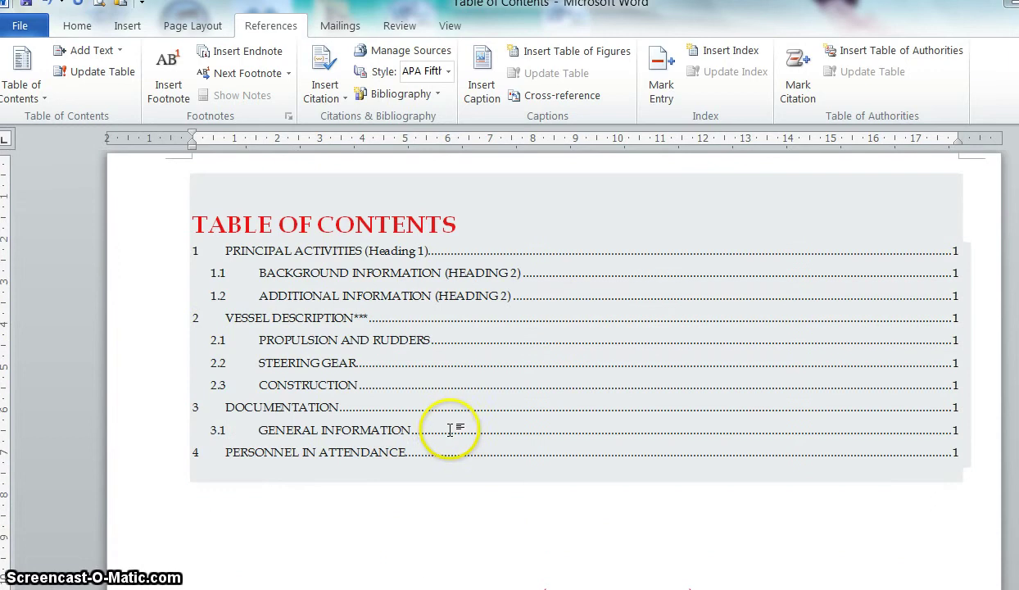
scroll(449, 430, down, 2)
click(448, 405)
scroll(351, 318, down, 1)
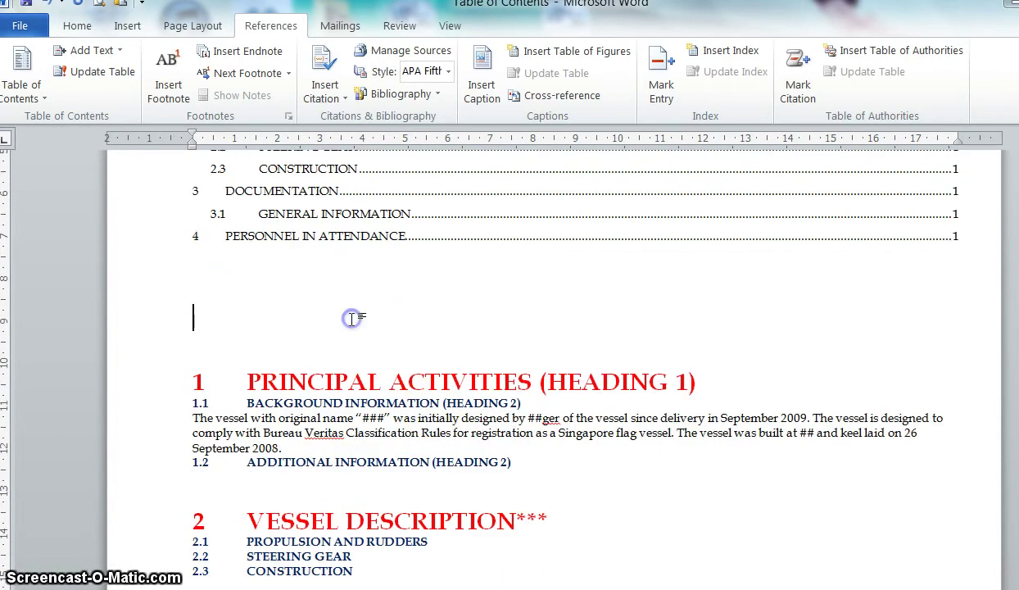
key(Delete)
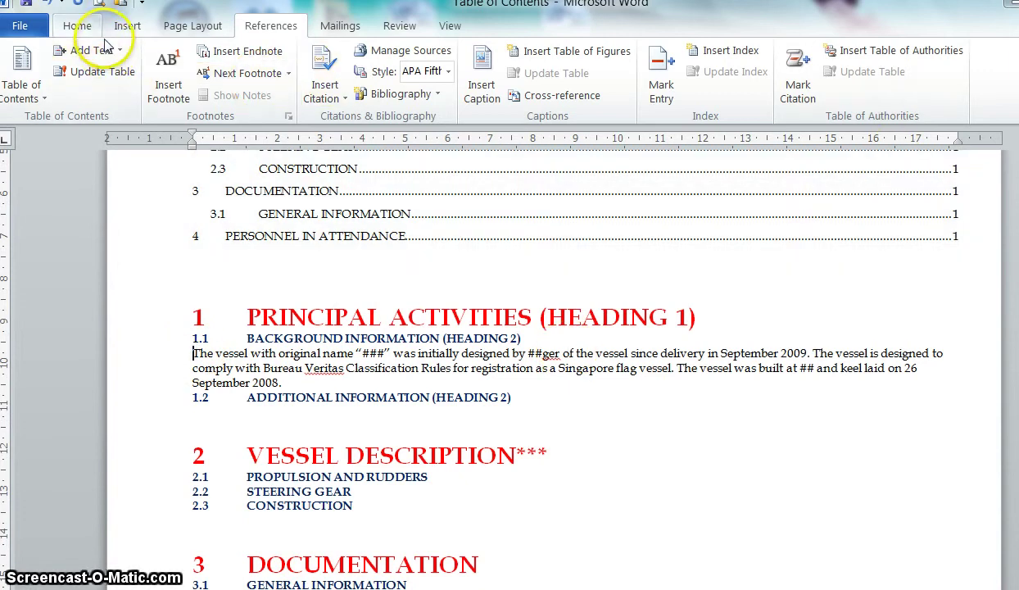
- Apply Heading 2 to the 'The vessel with original name' paragraph under 1.1 BACKGROUND INFORMATION
click(188, 353)
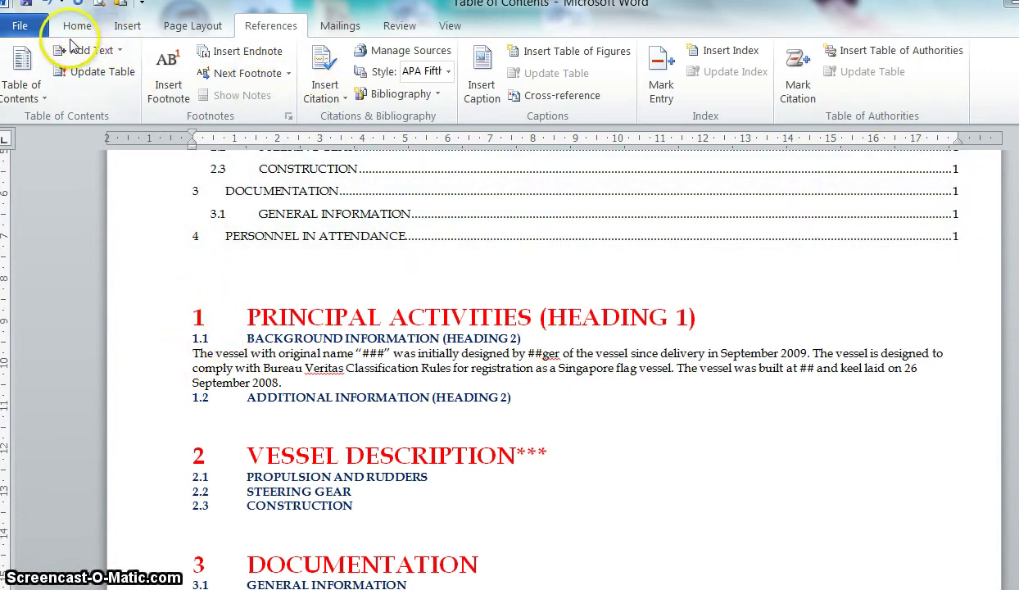
click(75, 29)
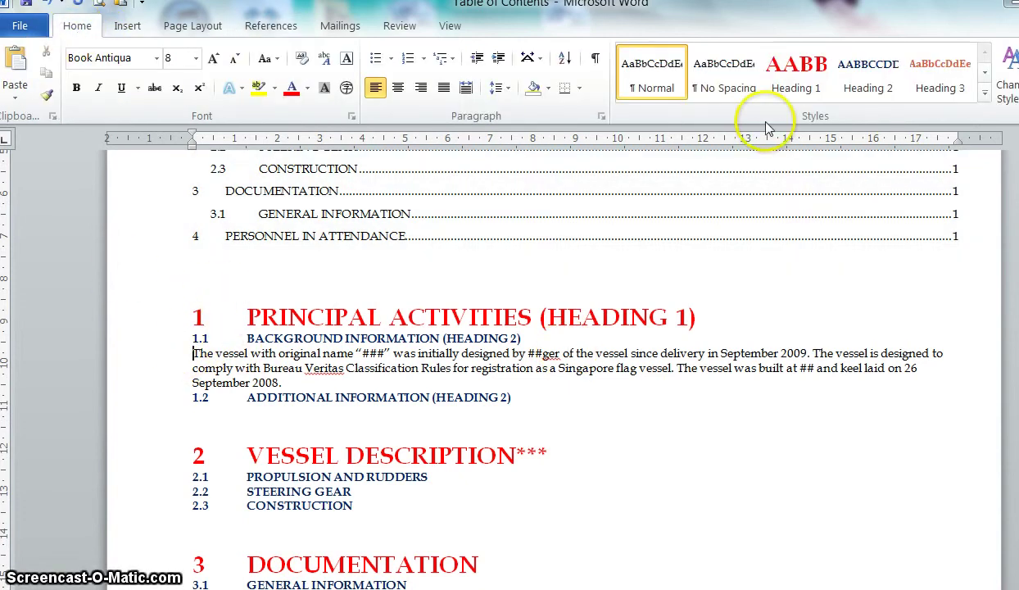
click(861, 81)
key(ctrl+z)
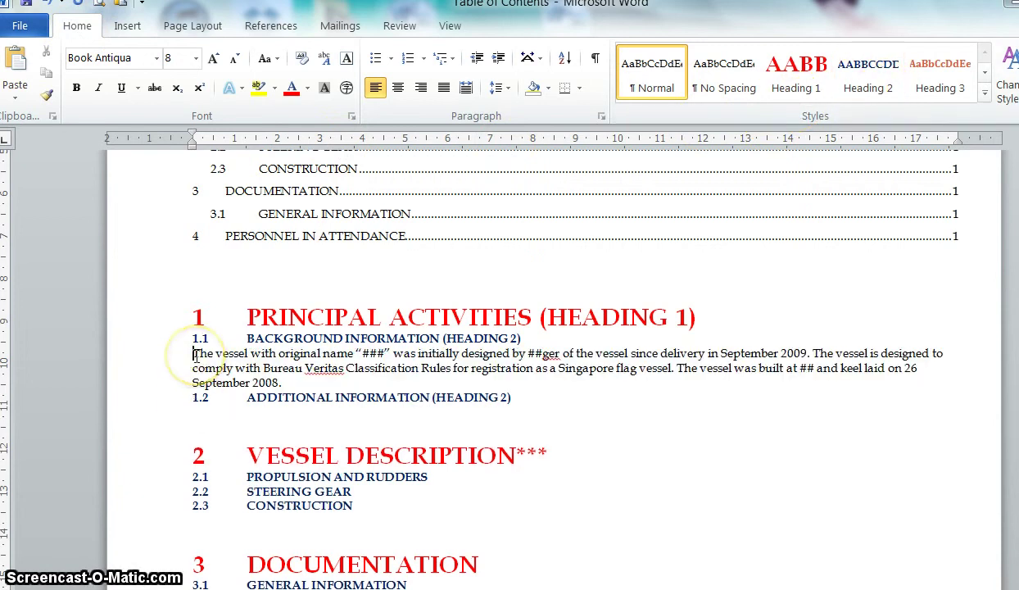
click(858, 95)
scroll(712, 335, up, 3)
click(717, 346)
scroll(717, 346, up, 1)
- Update the entire table of contents so it includes the new vessel paragraph entry
click(399, 225)
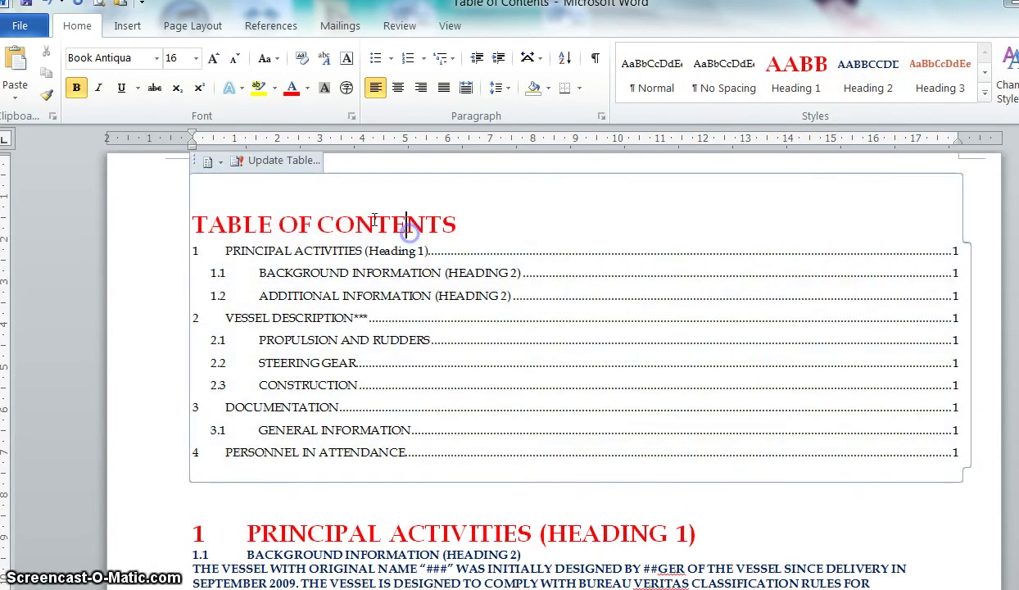
click(287, 164)
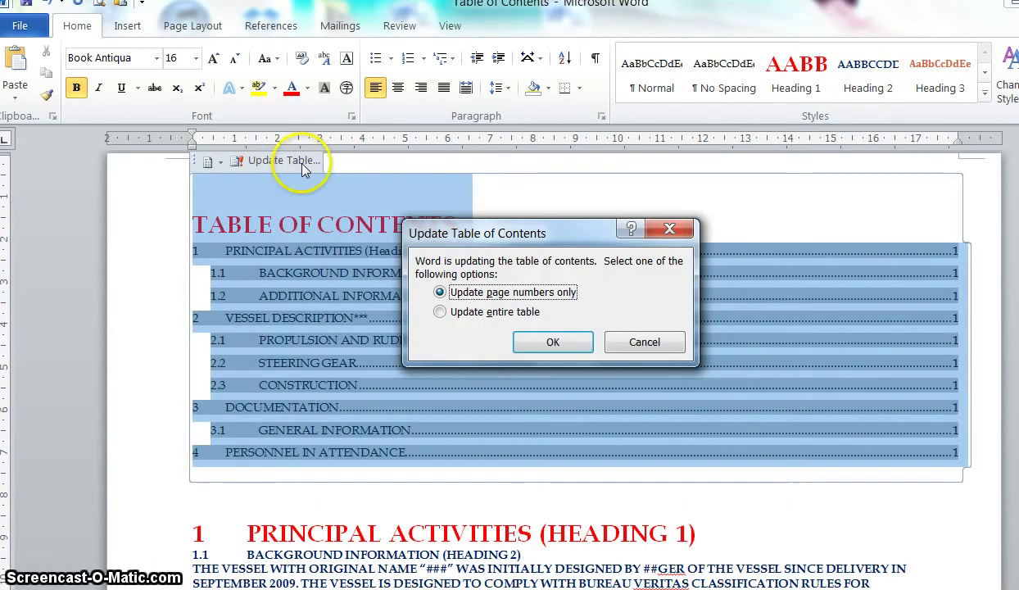
click(440, 312)
click(553, 341)
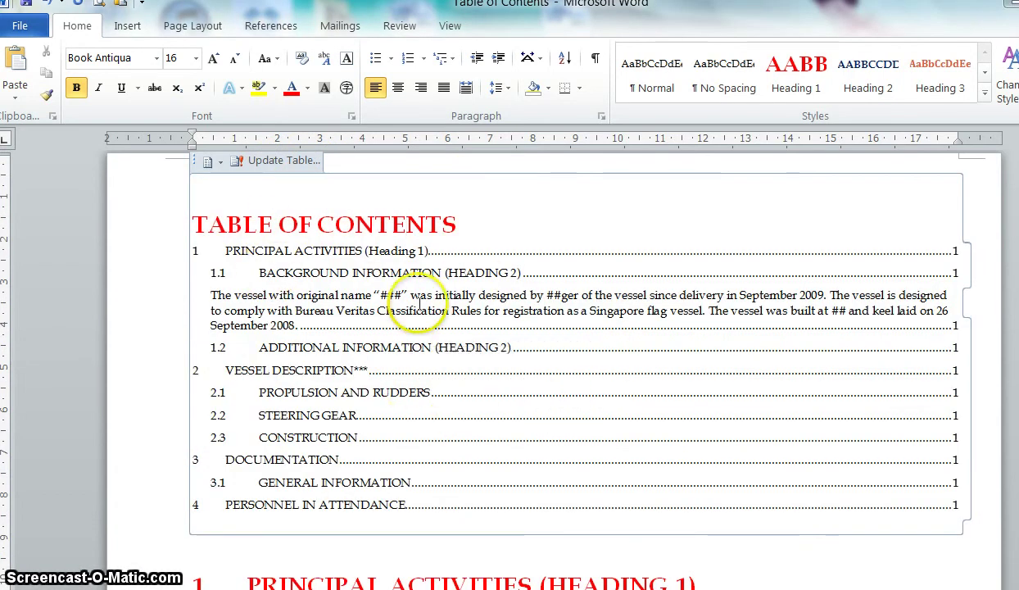
click(407, 226)
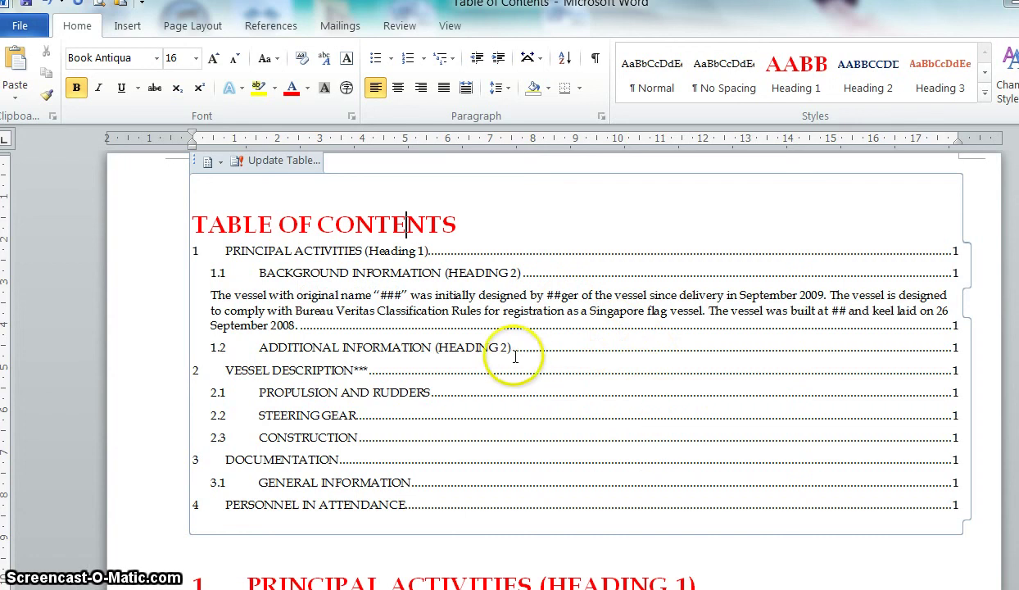
scroll(521, 352, down, 1)
scroll(523, 352, up, 1)
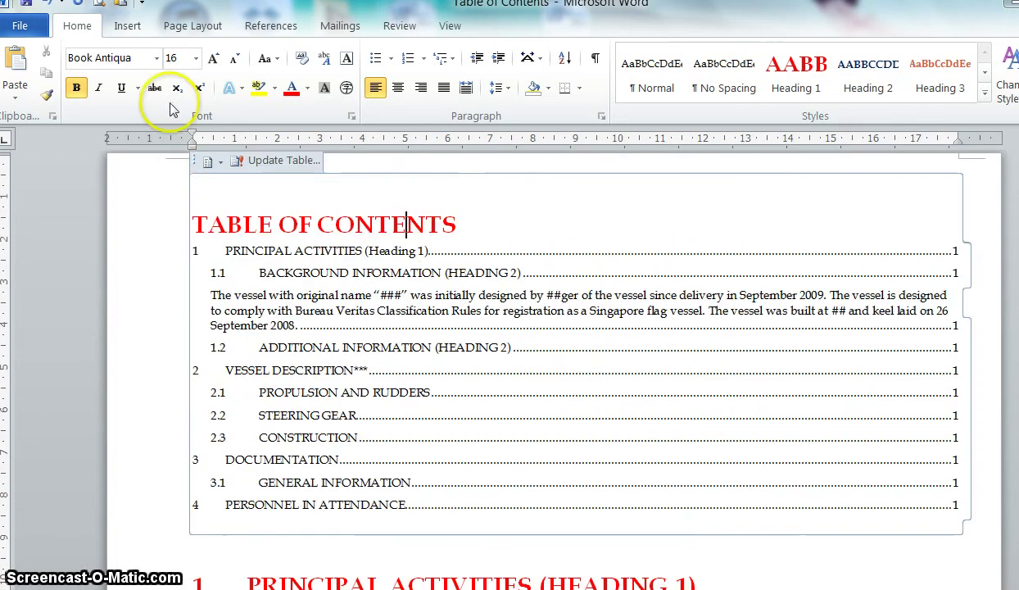